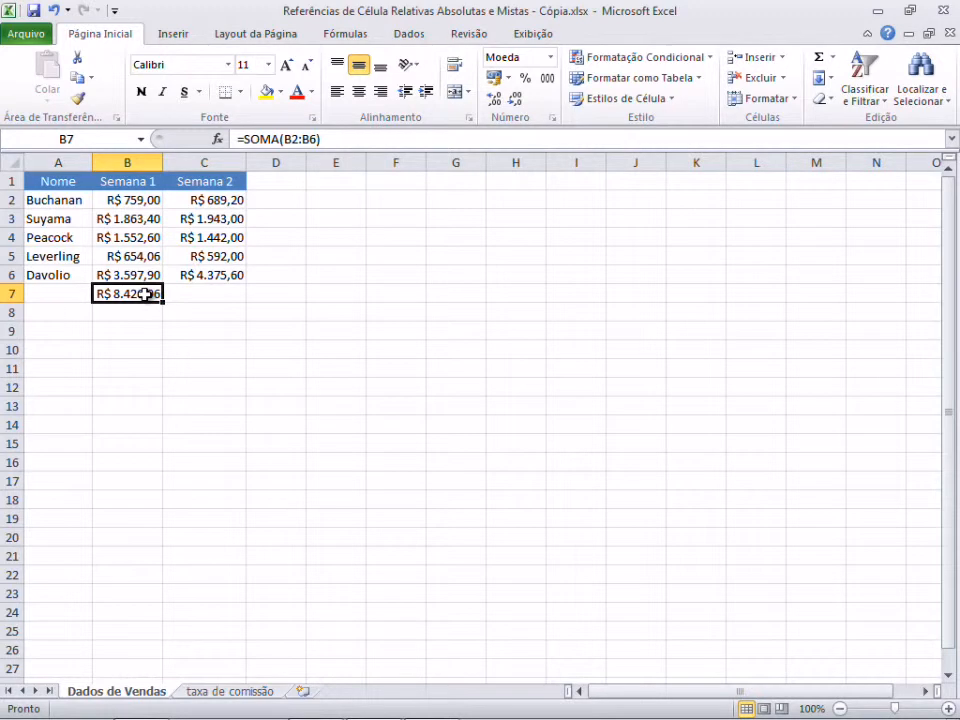
# Fill the Semana 1 total formula in B7 across into C7
pyautogui.click(208, 293)
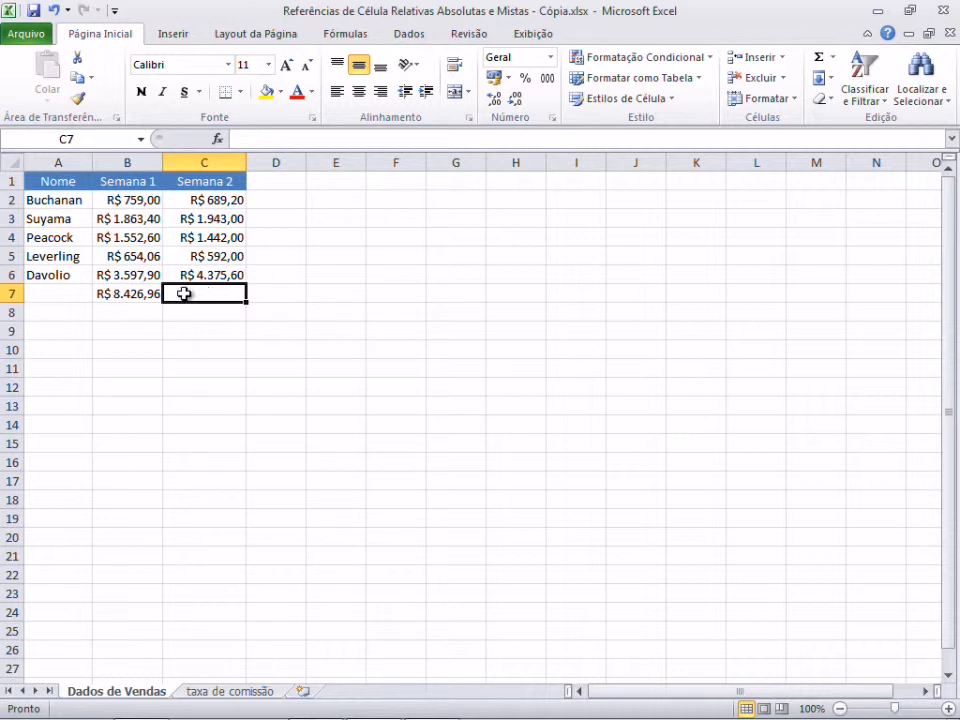
pyautogui.click(137, 291)
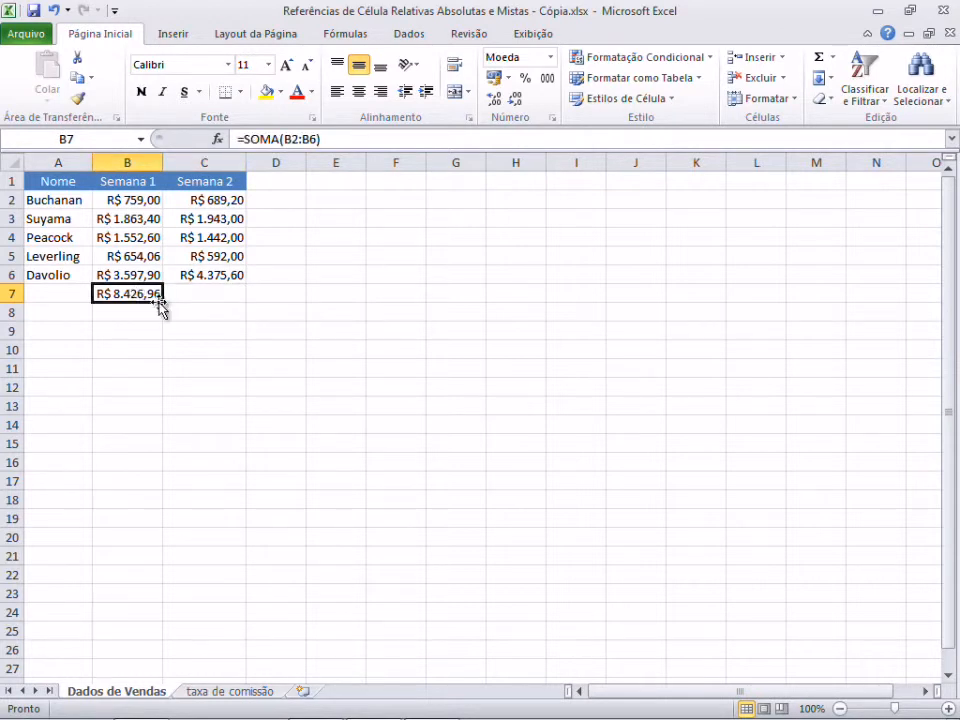
pyautogui.moveTo(163, 302); pyautogui.dragTo(240, 300)
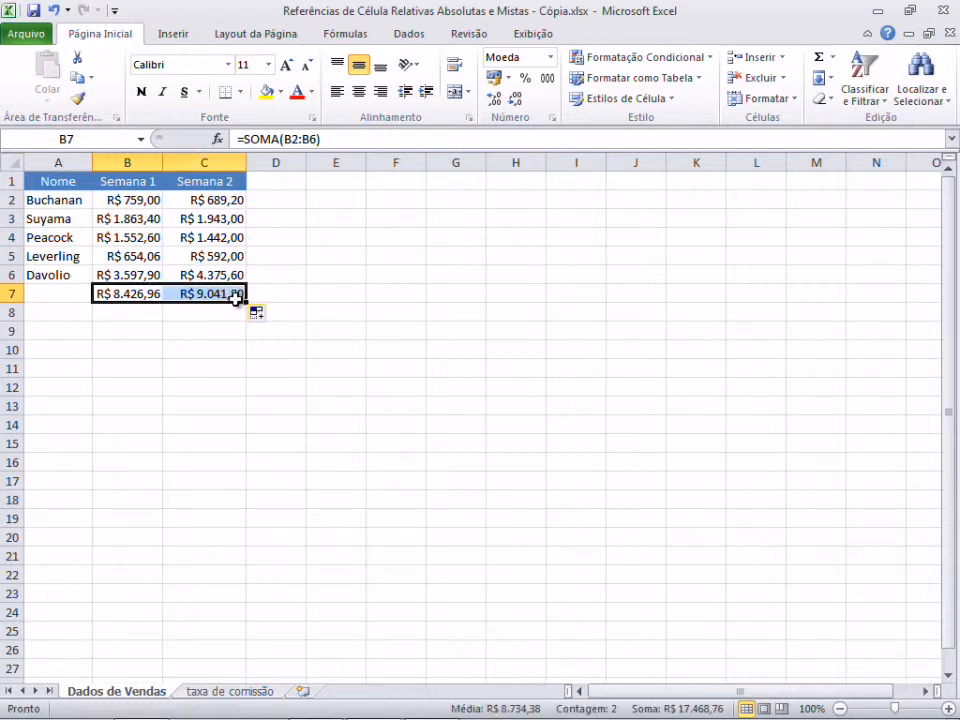
# Compare the SOMA formulas in cells B7 and C7 to see how their cell references differ
pyautogui.click(213, 294)
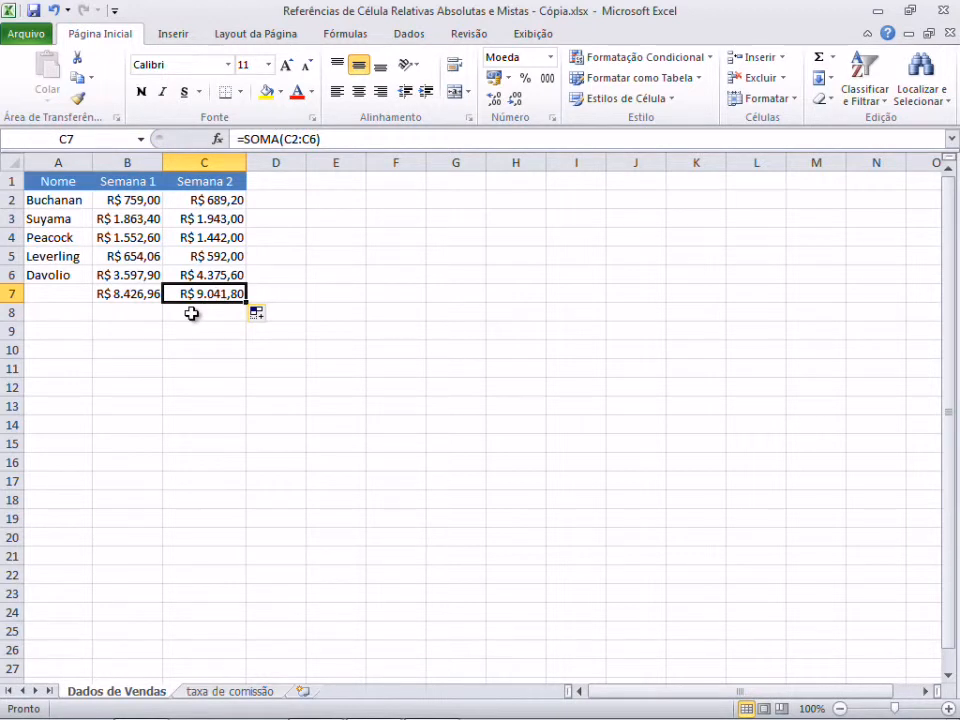
pyautogui.click(137, 294)
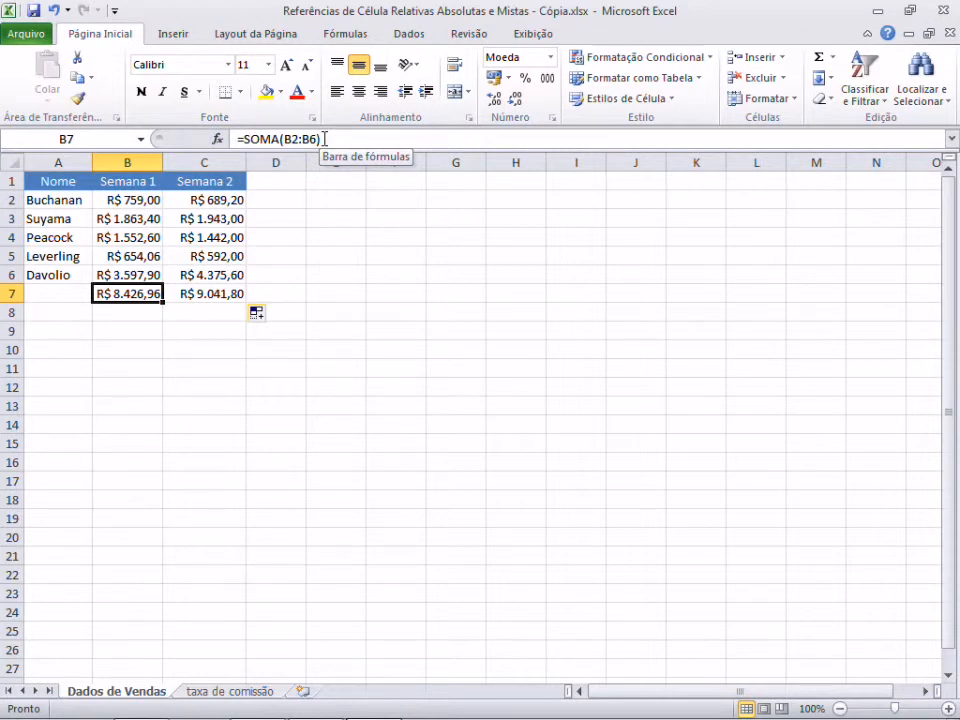
pyautogui.click(205, 293)
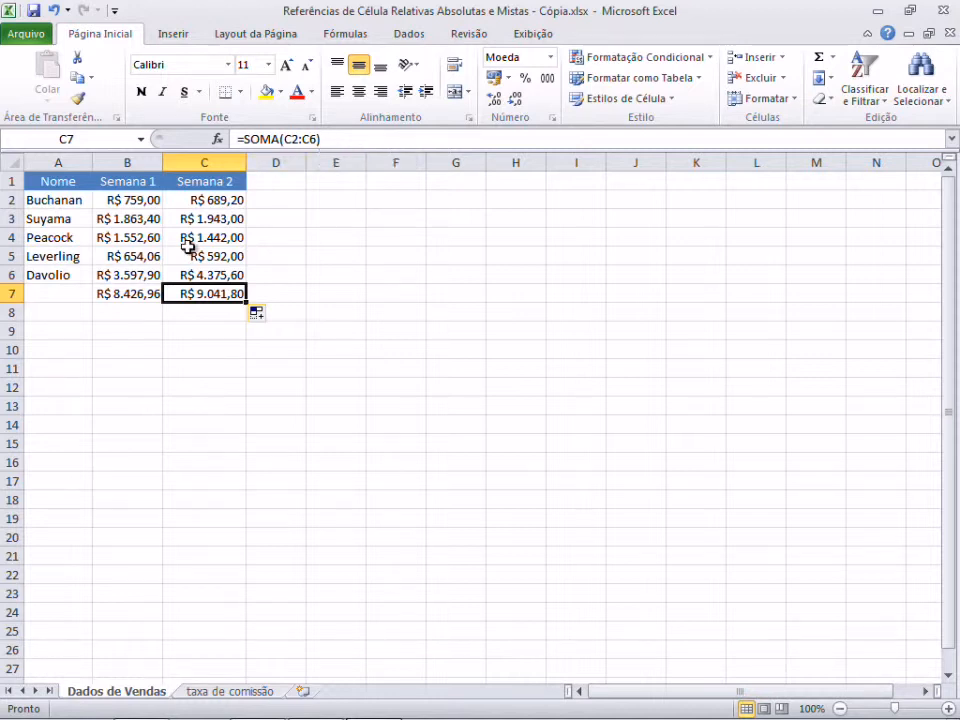
pyautogui.click(140, 292)
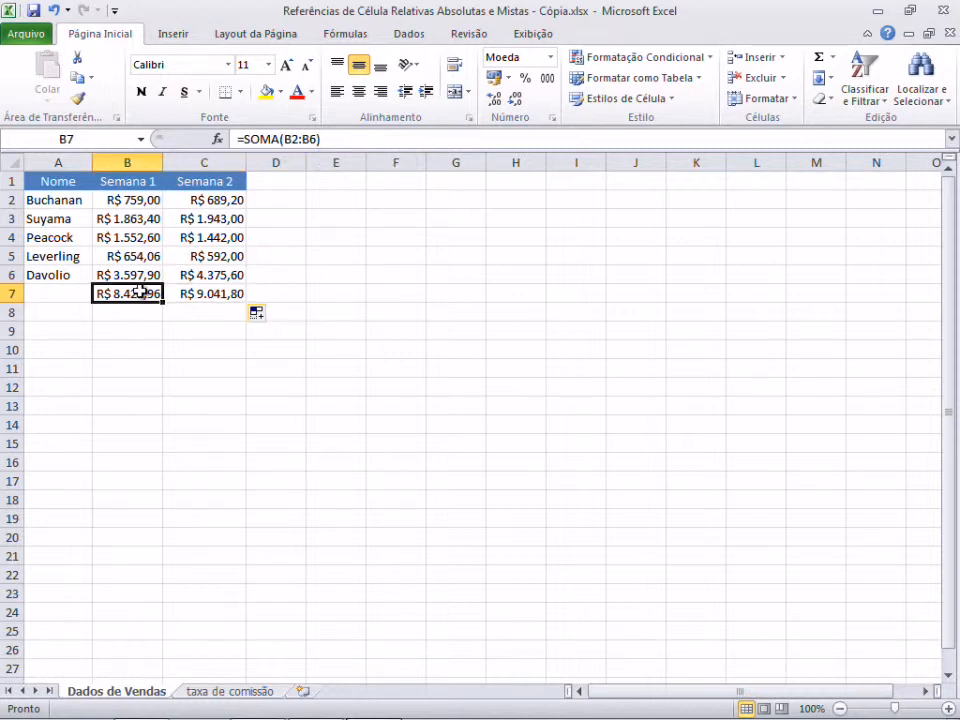
pyautogui.click(194, 293)
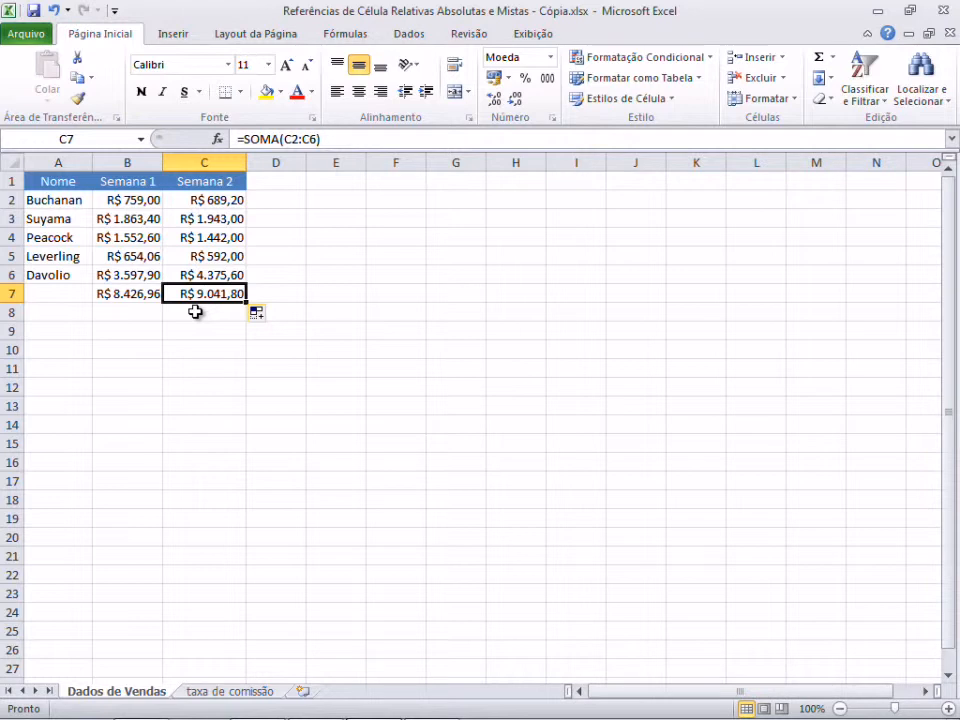
# Add an AutoSum formula in D2 that totals B2:C2
pyautogui.click(277, 199)
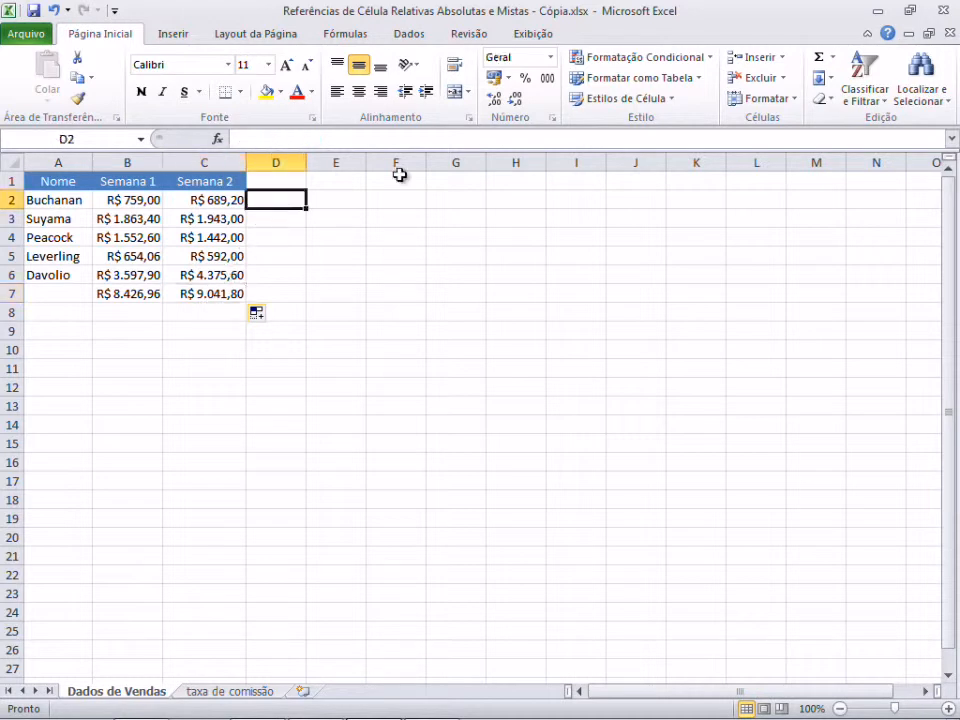
pyautogui.click(822, 62)
pyautogui.press('Return')
# Fill the row total formula from D2 down to D6 and check the formula in D6
pyautogui.click(309, 200)
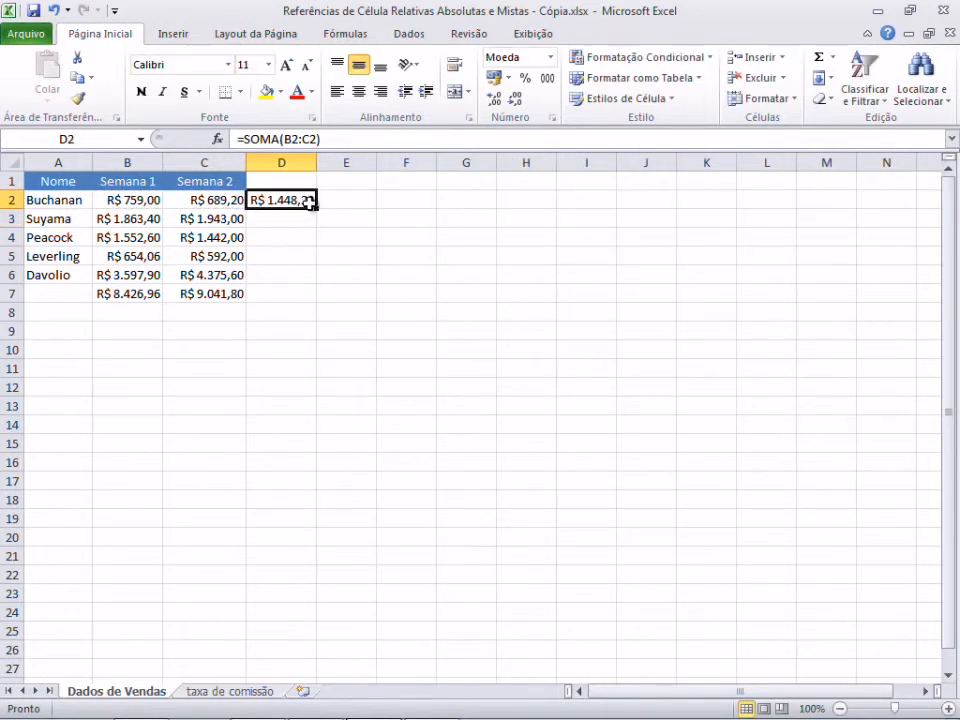
pyautogui.moveTo(318, 210); pyautogui.dragTo(313, 280)
pyautogui.click(288, 280)
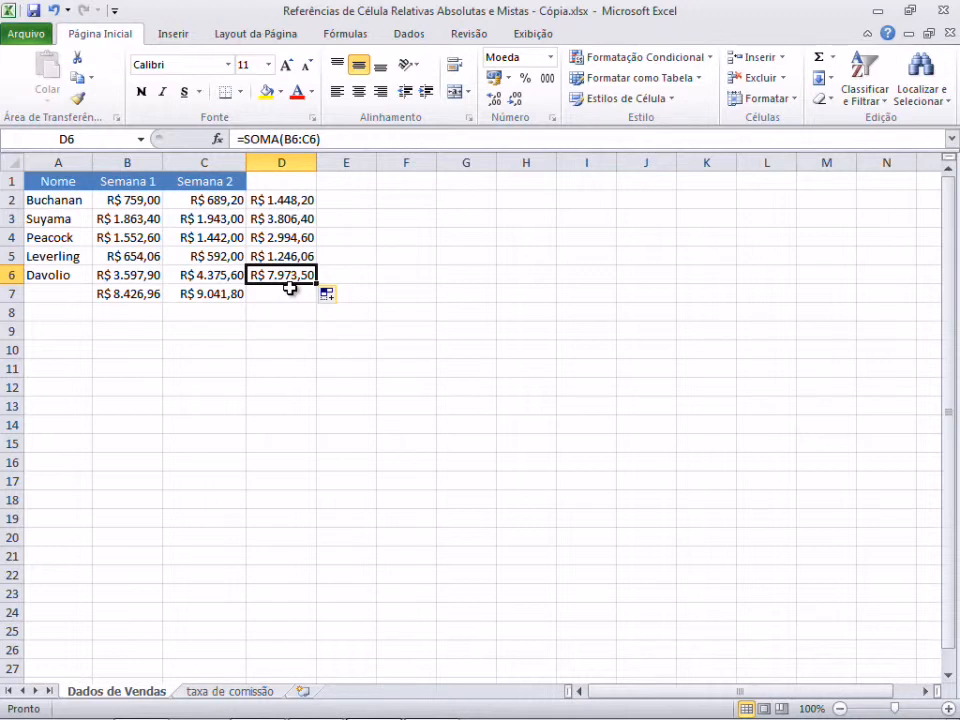
pyautogui.doubleClick(290, 286)
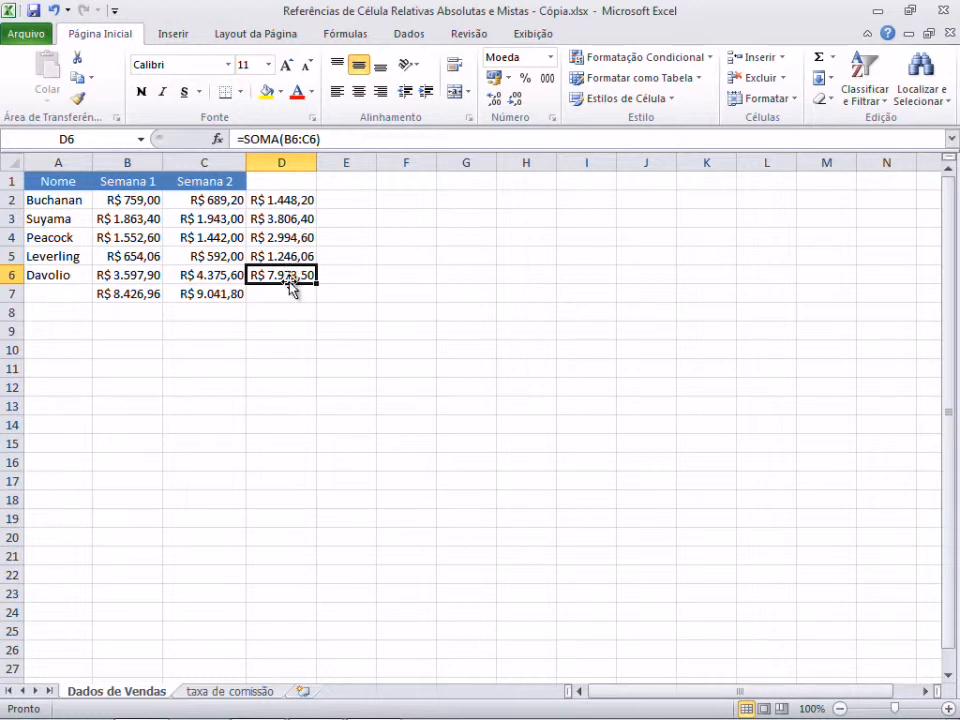
# Clear the Semana 2 total from cell C7
pyautogui.click(138, 294)
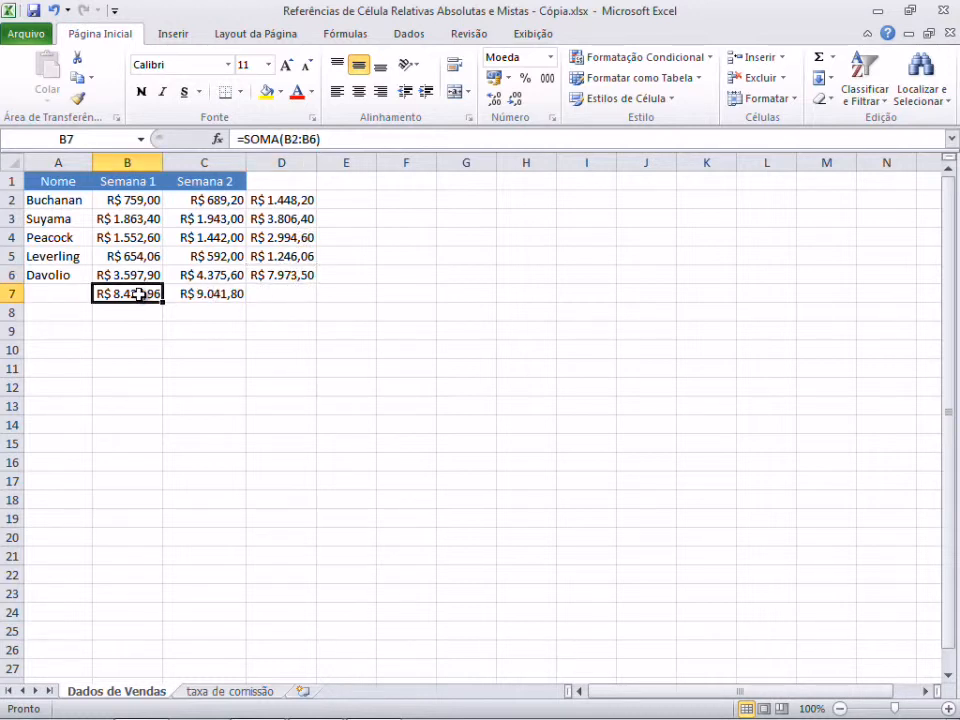
pyautogui.click(200, 294)
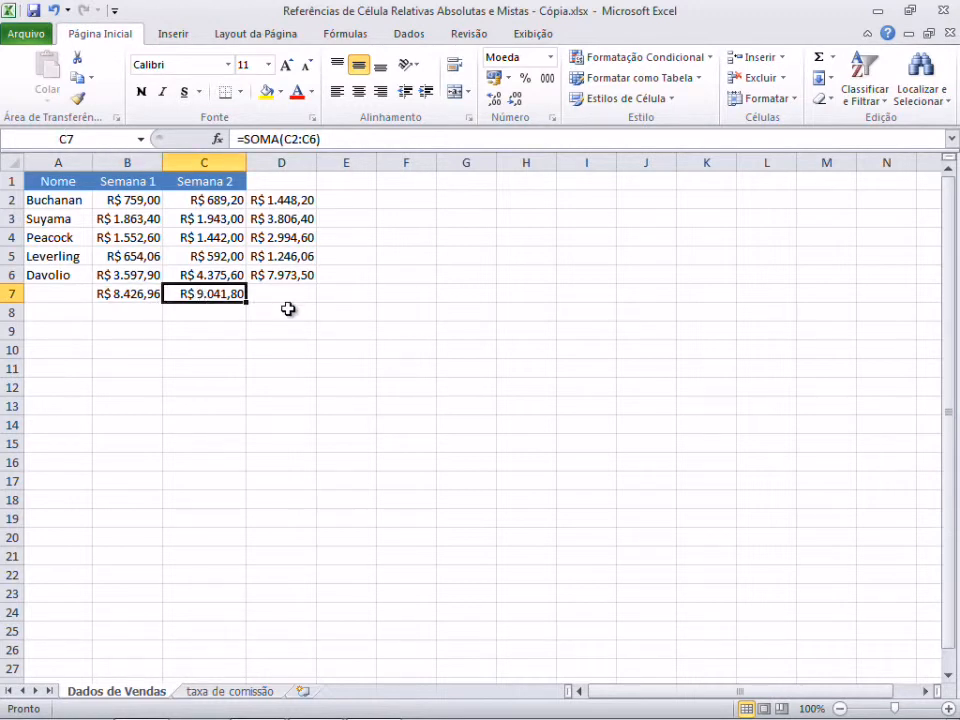
pyautogui.press('Delete')
# Copy the total in B7 and paste only its formula into C7
pyautogui.click(145, 293)
pyautogui.rightClick(145, 293)
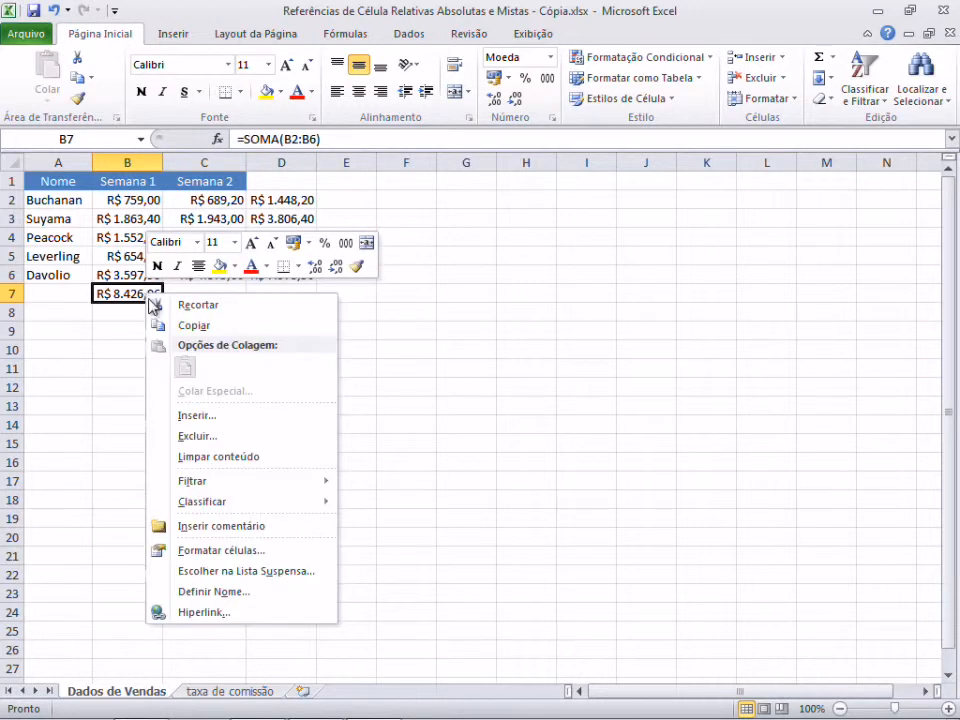
pyautogui.click(158, 325)
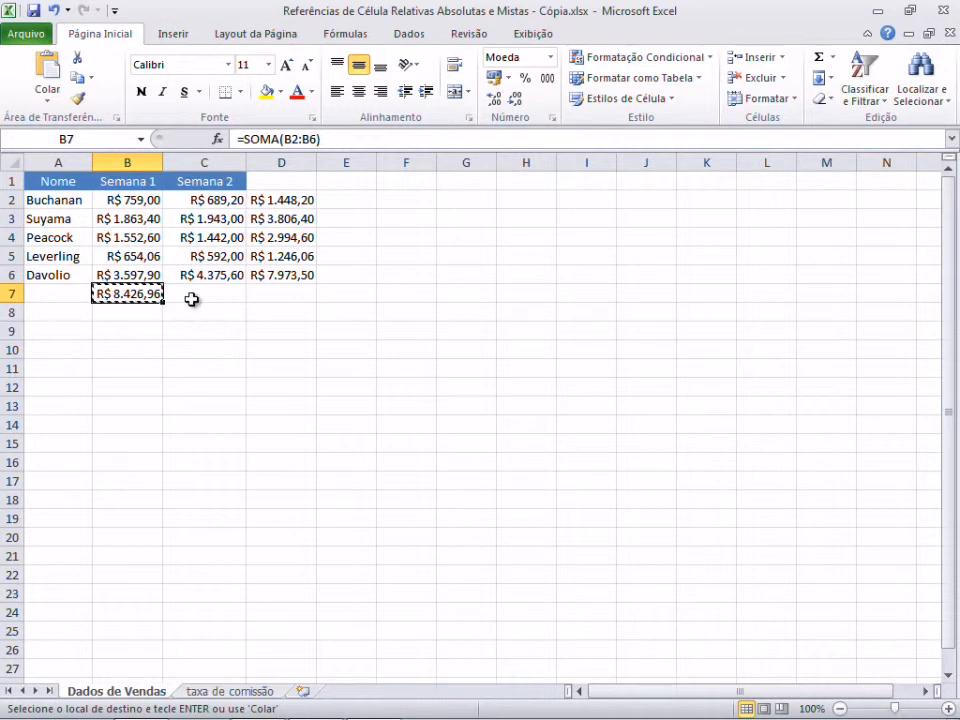
pyautogui.click(202, 293)
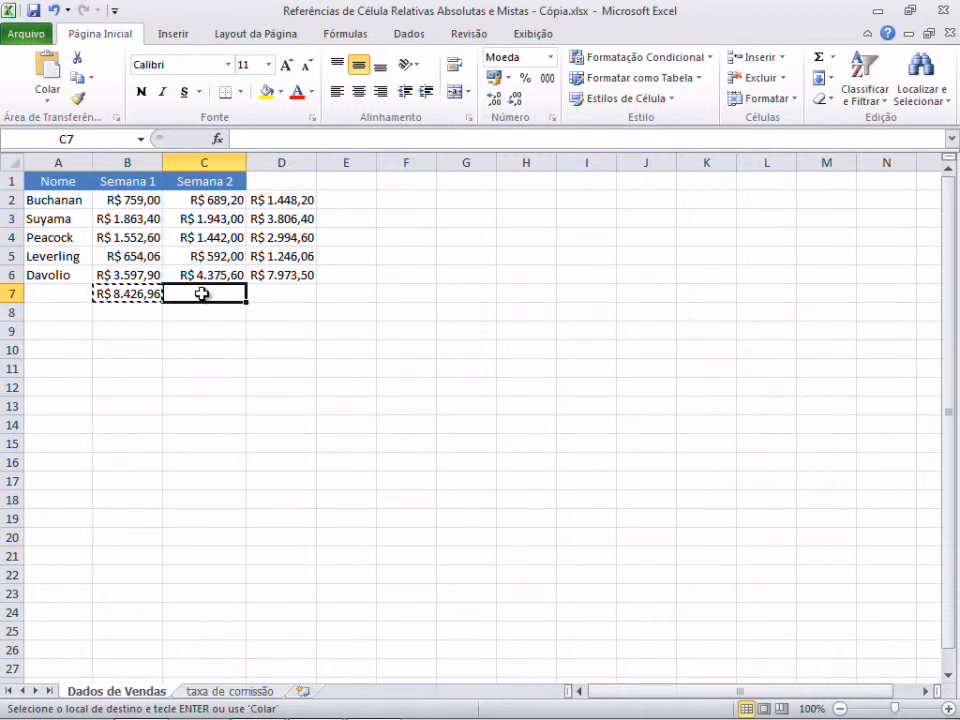
pyautogui.rightClick(203, 294)
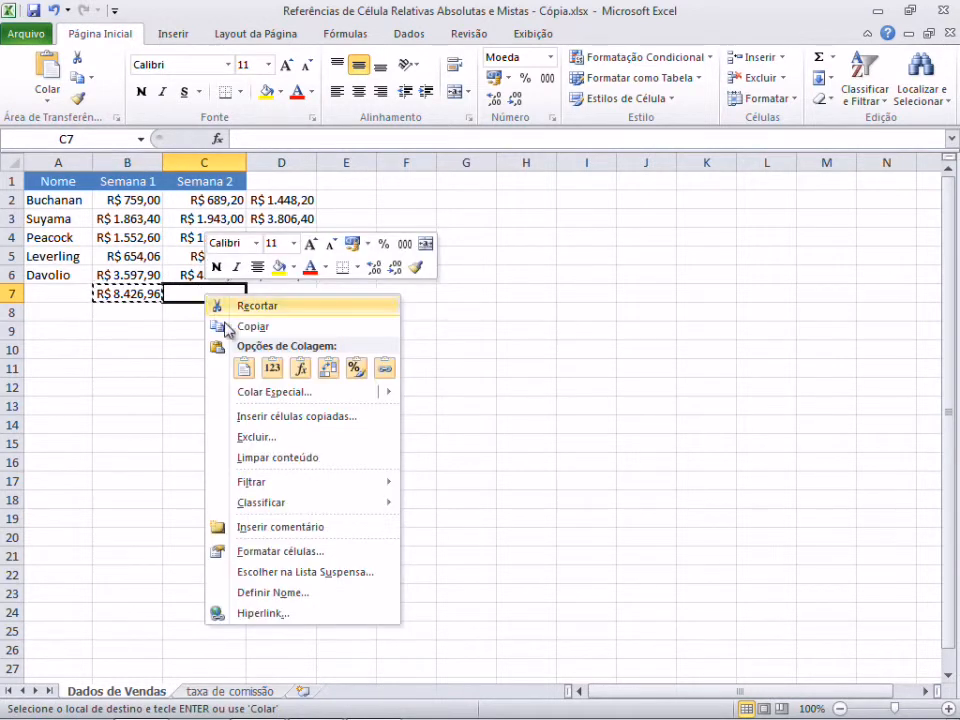
pyautogui.click(300, 368)
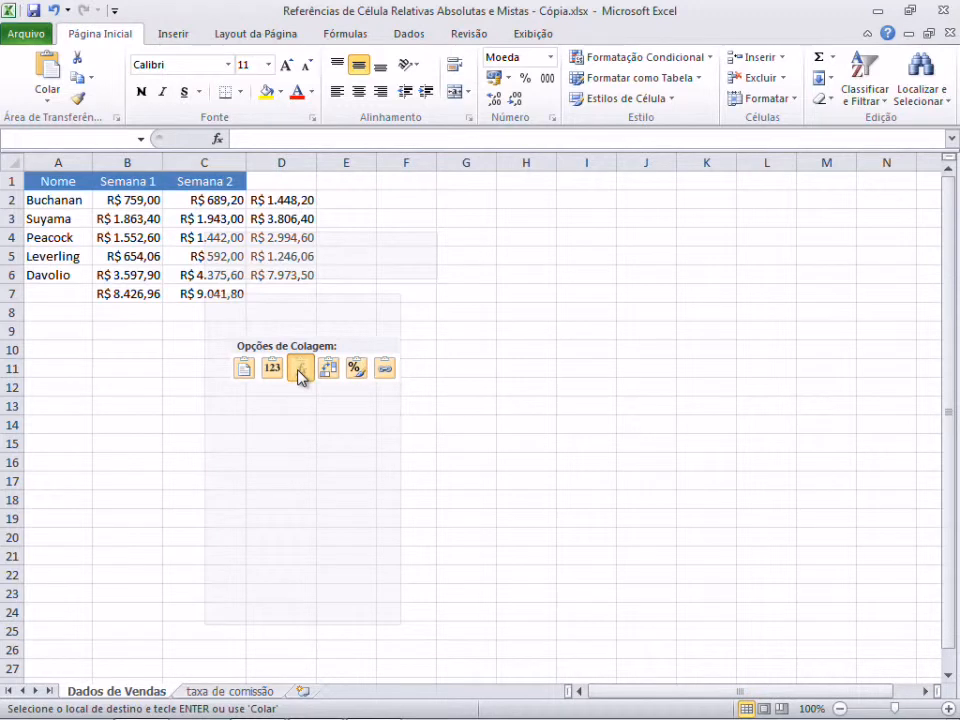
pyautogui.click(299, 370)
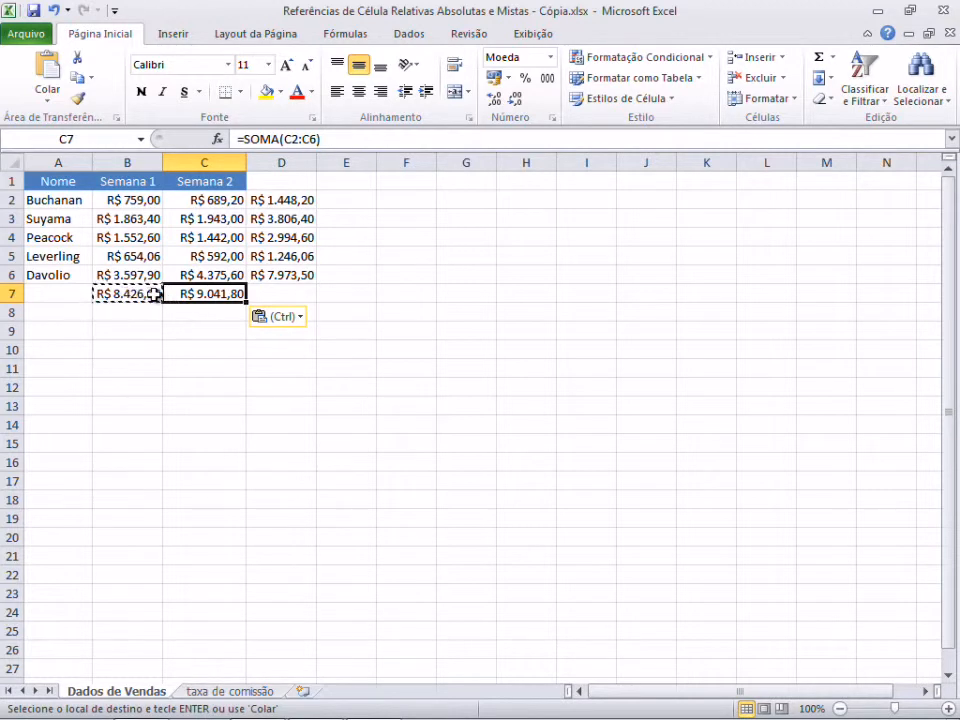
pyautogui.press('Escape')
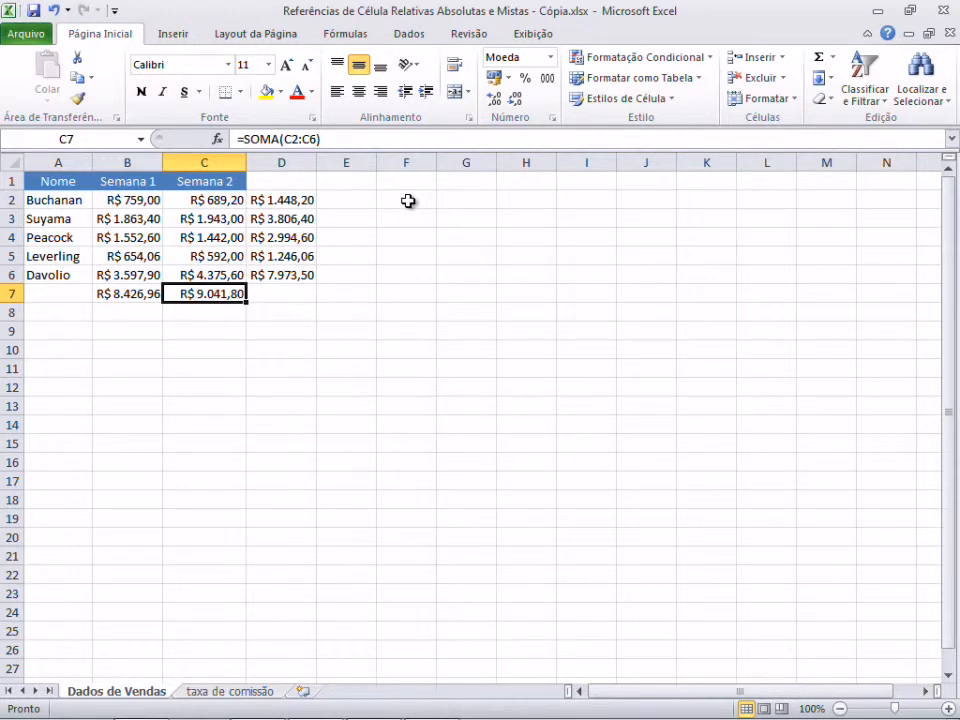
# Enter the commission rate 0,03 in cell F2
pyautogui.click(408, 201)
pyautogui.write('0,03')
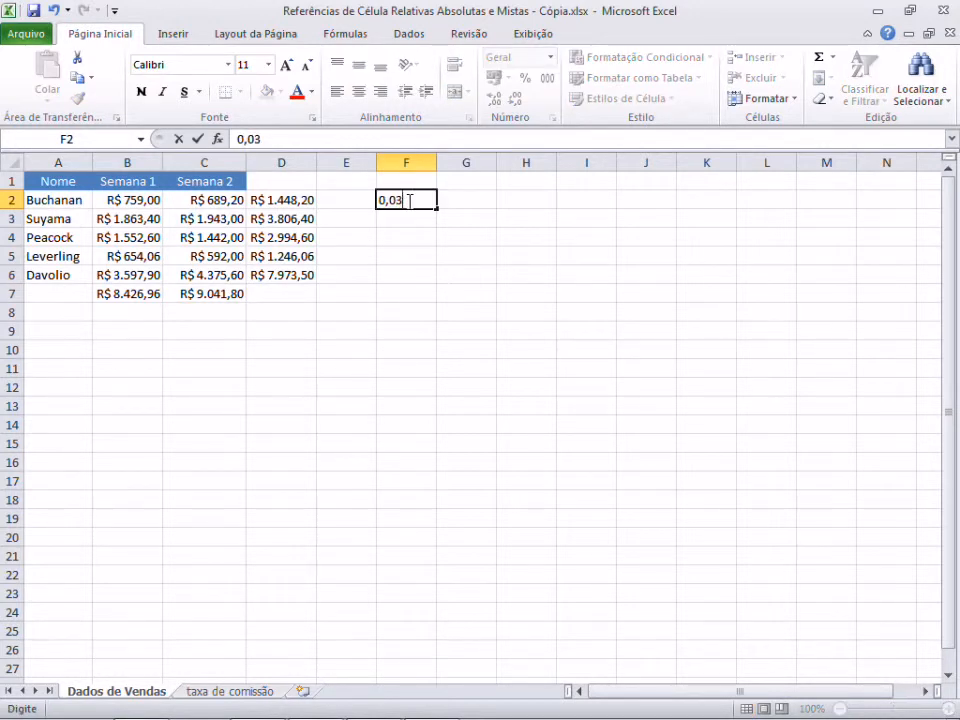
pyautogui.press('Return')
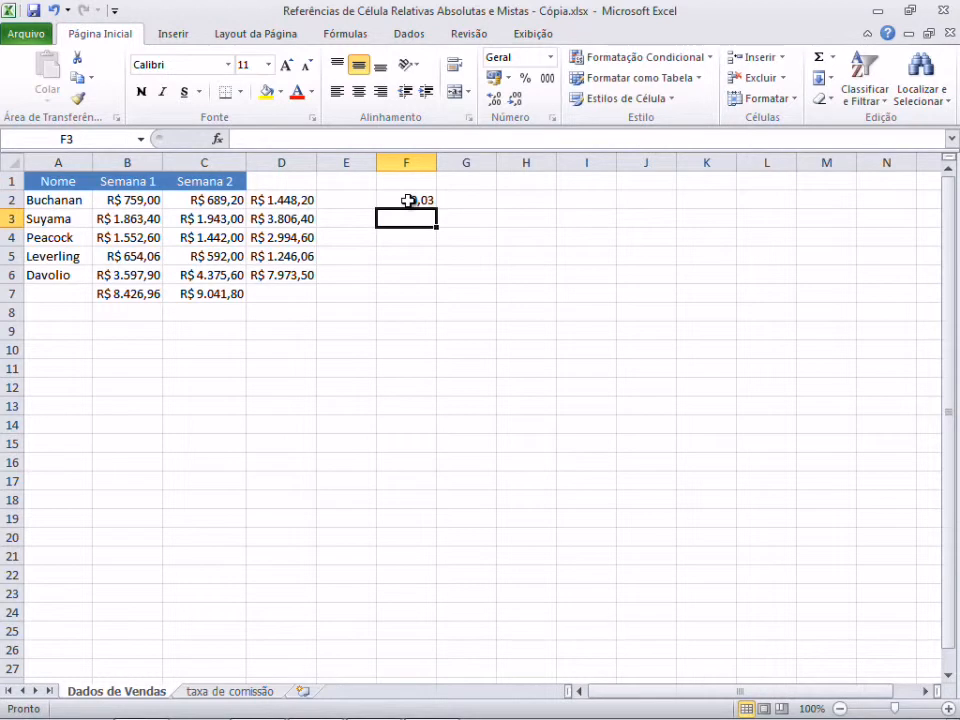
# Enter the formula =D2*F2 in cell E2 to calculate the commission in the first data row
pyautogui.click(354, 200)
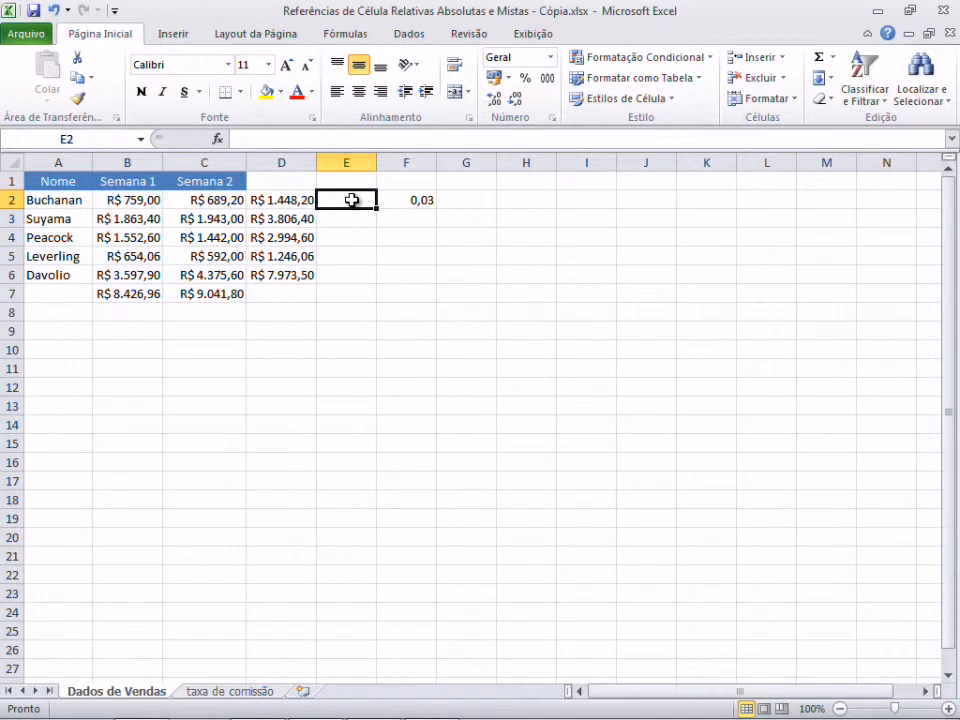
pyautogui.write('=')
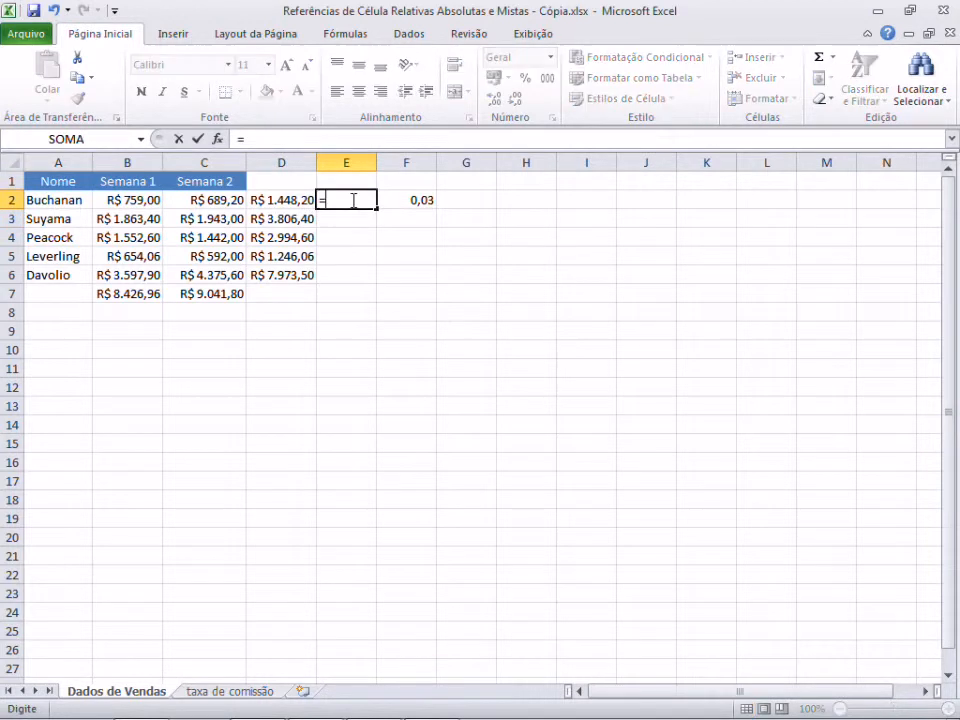
pyautogui.click(292, 200)
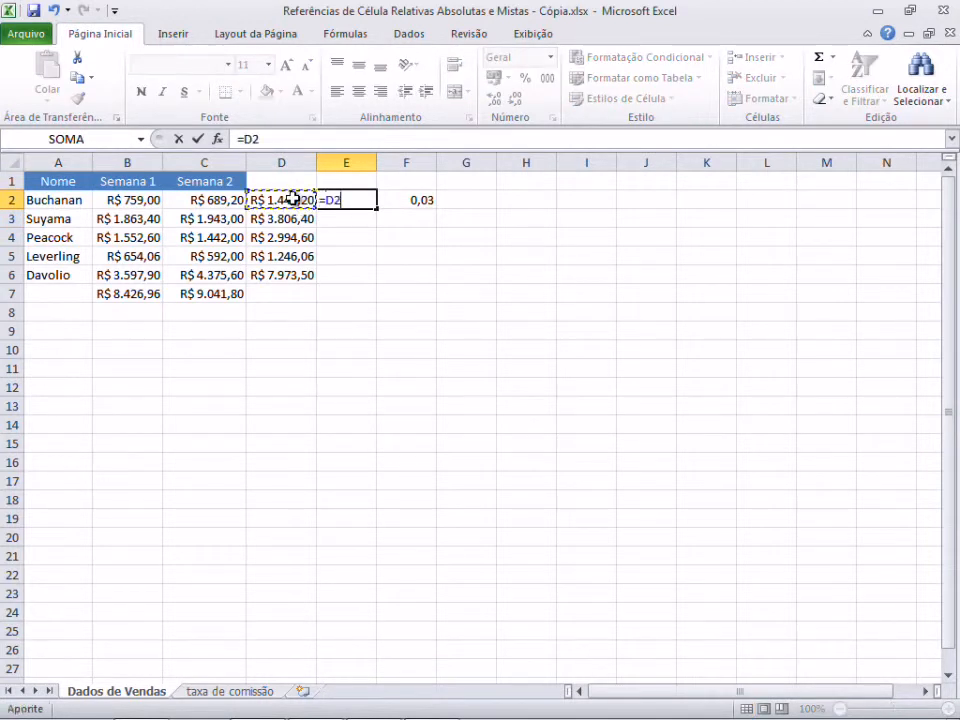
pyautogui.write('*')
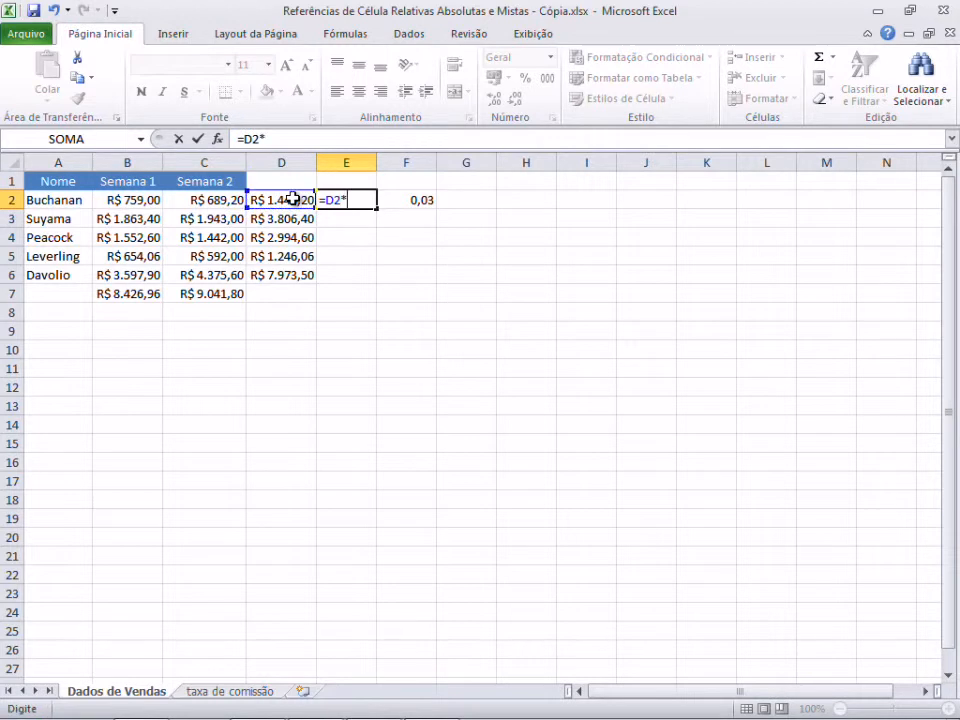
pyautogui.click(407, 201)
pyautogui.press('Return')
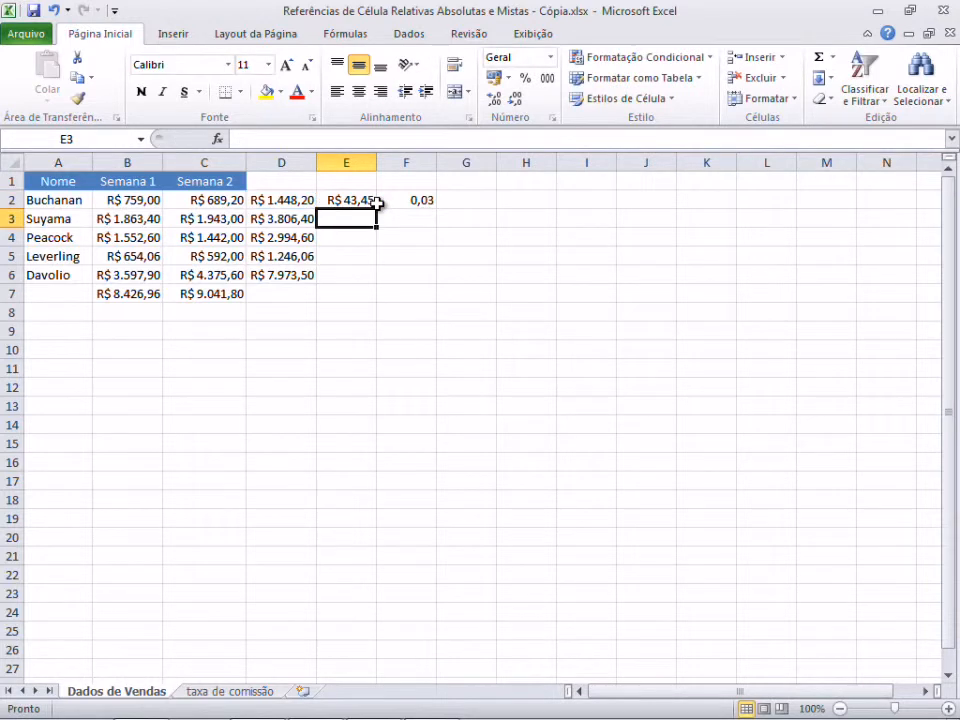
# Fill the commission formula from E2 down to E6
pyautogui.click(357, 200)
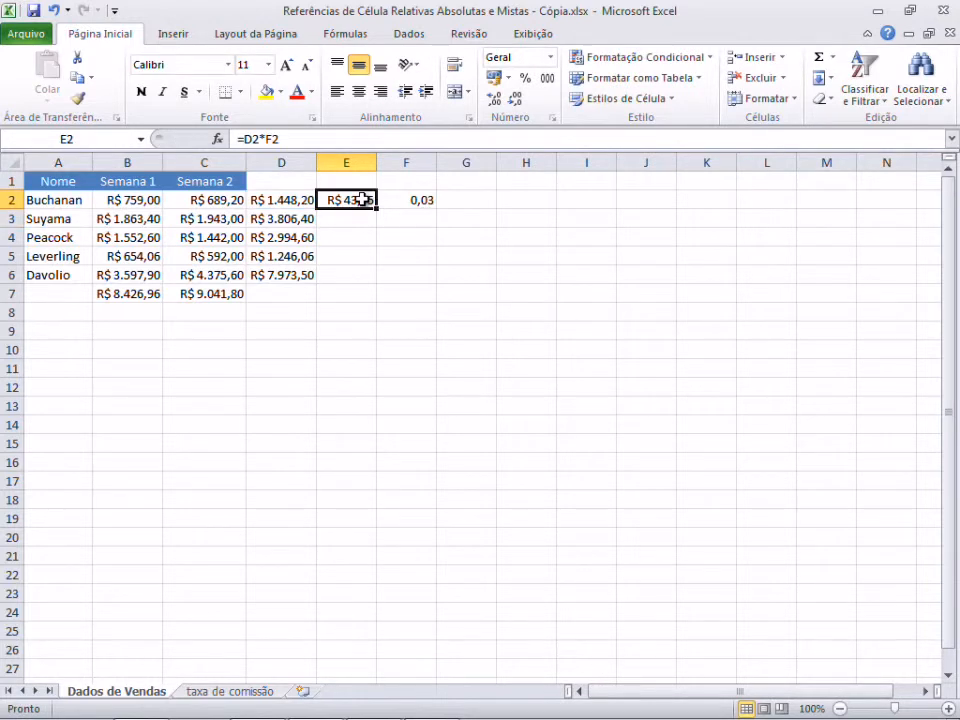
pyautogui.moveTo(377, 209); pyautogui.dragTo(377, 209)
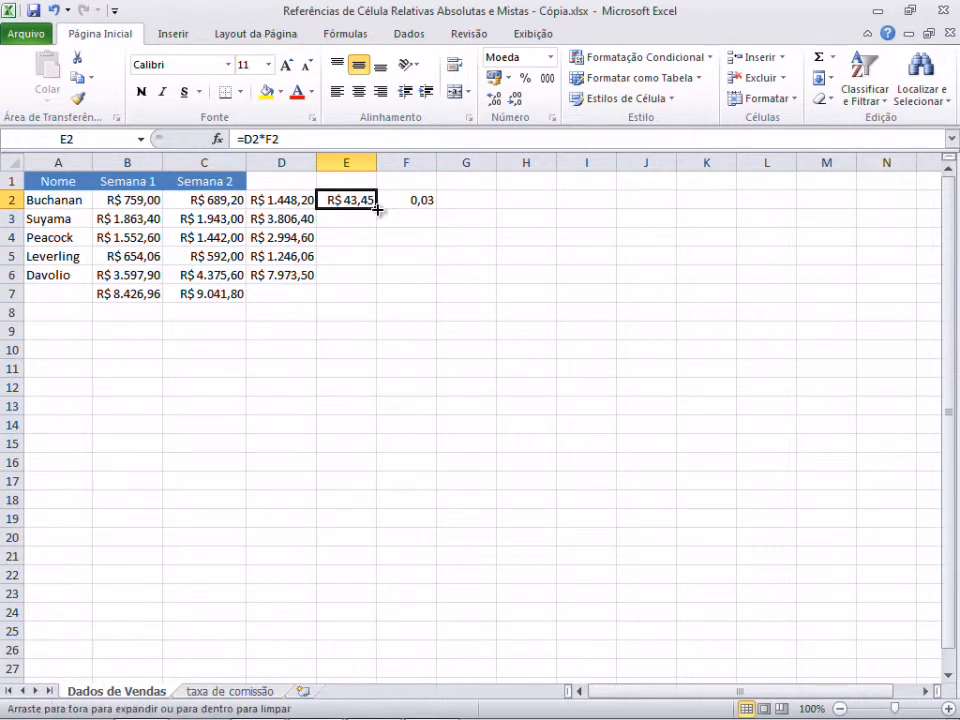
pyautogui.moveTo(377, 208); pyautogui.dragTo(372, 276)
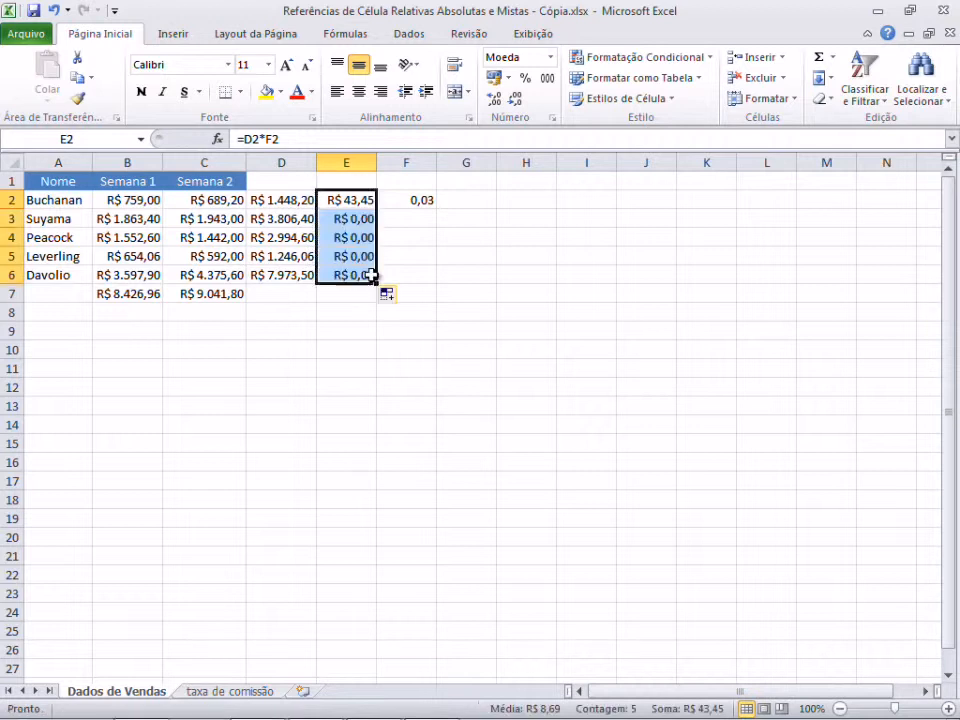
# Compare the formulas in E2 and E3 and examine the cells F2 and F3 that they reference
pyautogui.click(362, 218)
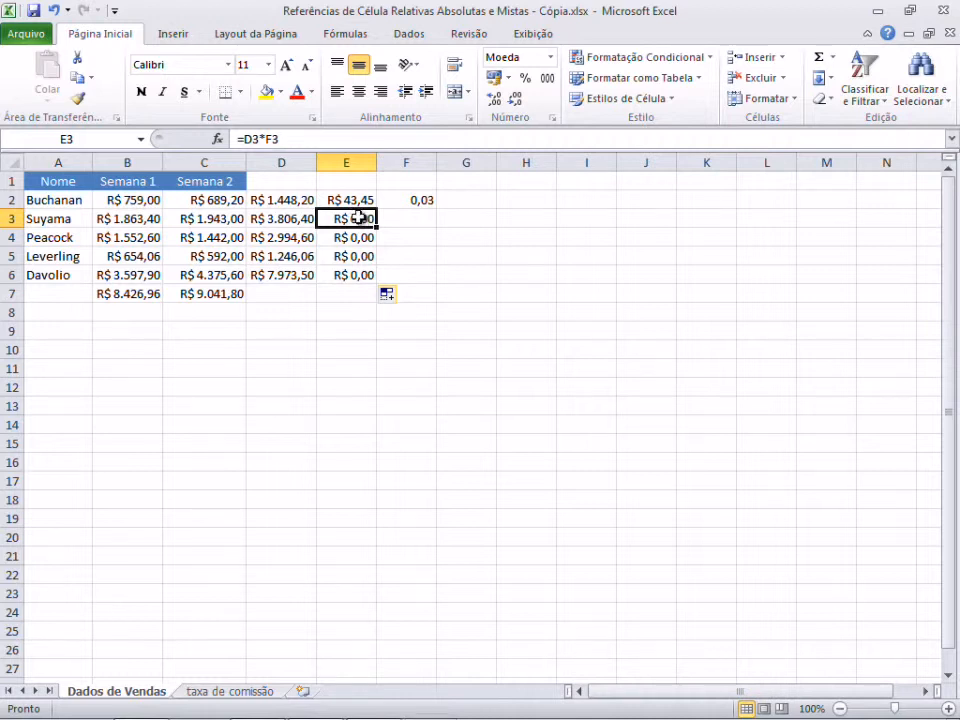
pyautogui.click(358, 200)
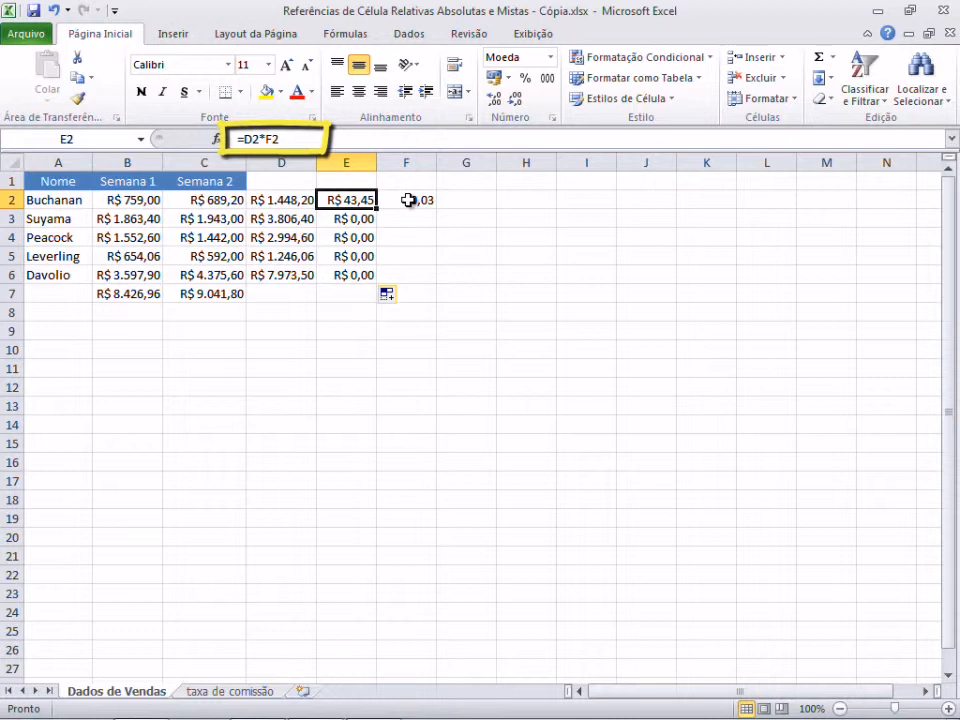
pyautogui.click(360, 219)
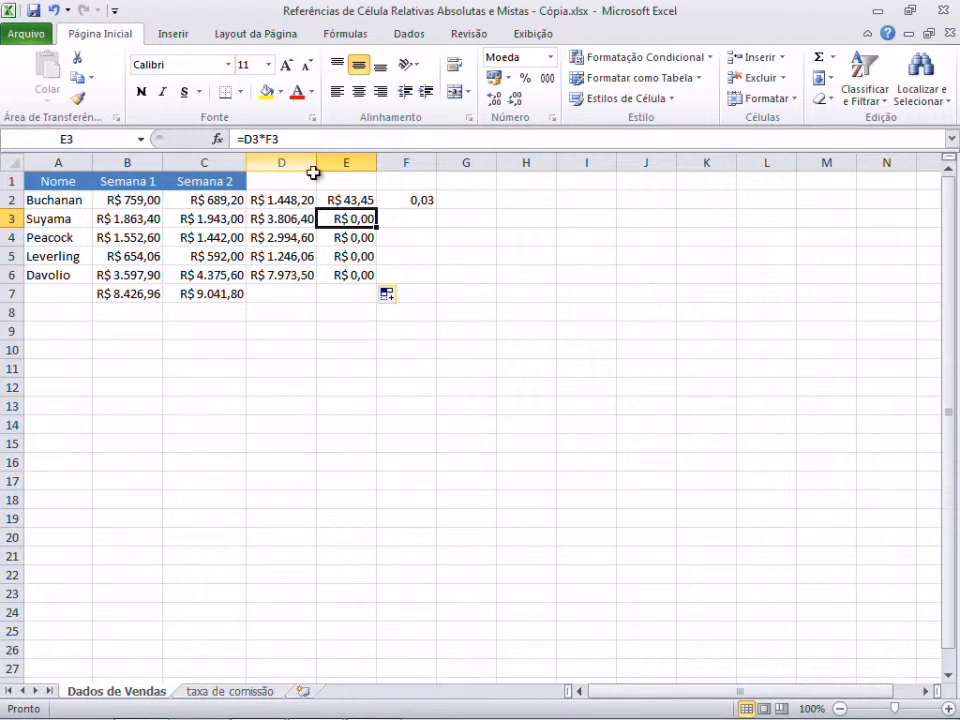
pyautogui.click(405, 202)
pyautogui.click(413, 216)
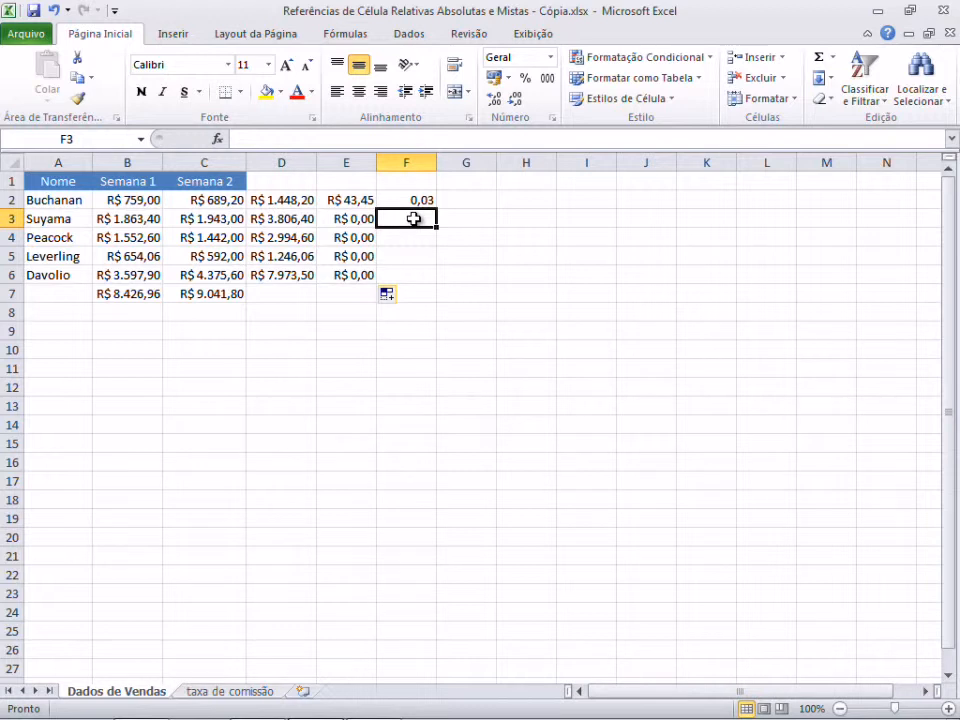
# Check the formula in E4 and clear all the commission formulas from E2 to E6
pyautogui.click(358, 237)
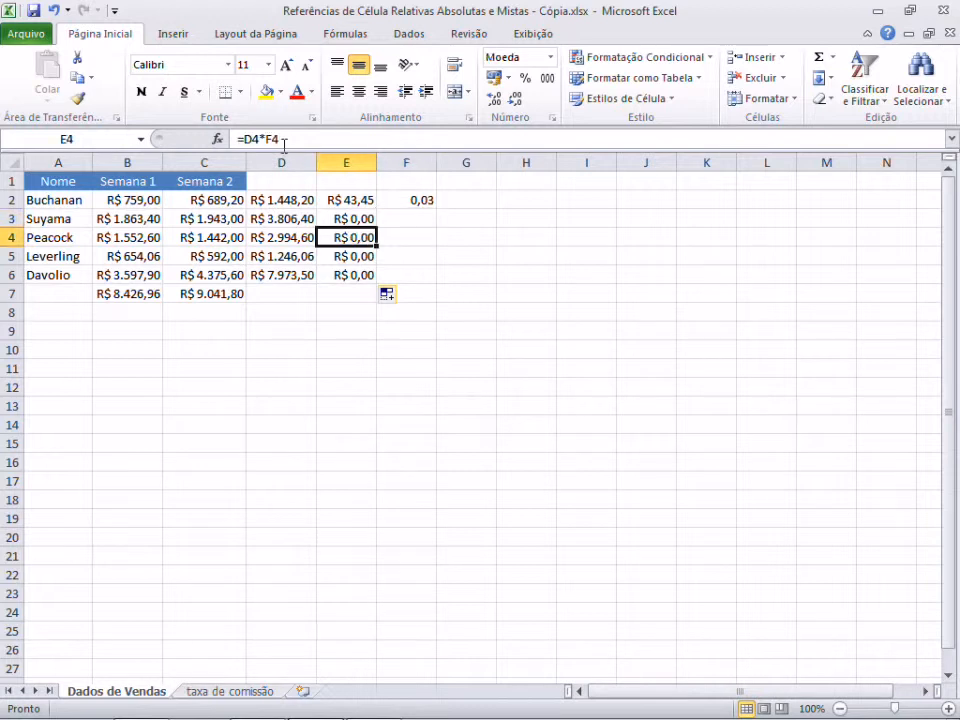
pyautogui.click(355, 218)
pyautogui.moveTo(355, 218); pyautogui.dragTo(352, 272)
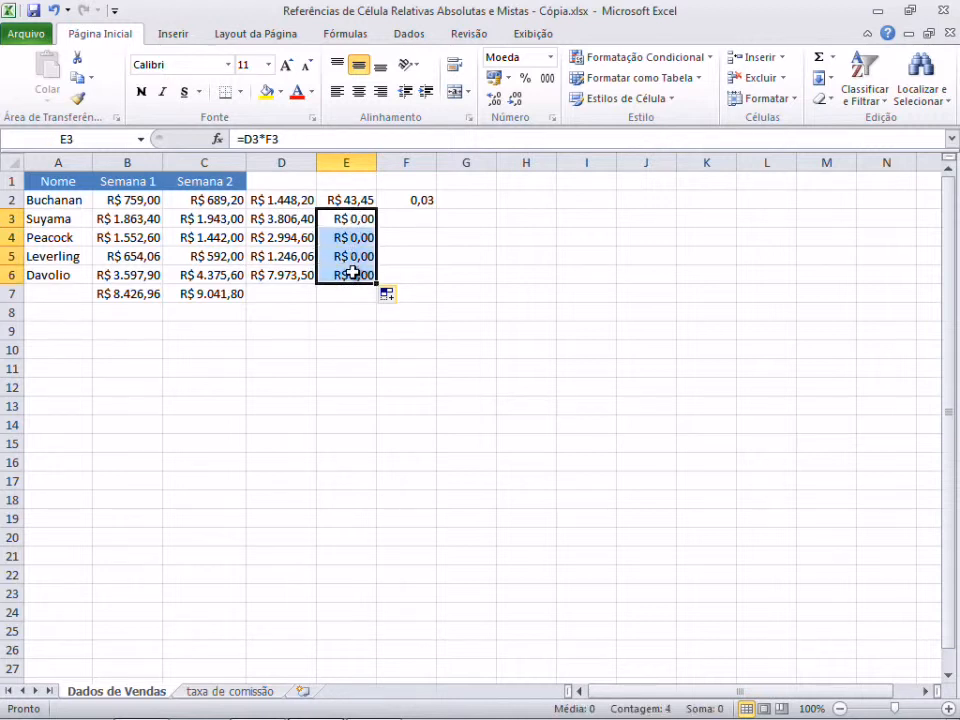
pyautogui.press('Delete')
pyautogui.click(353, 200)
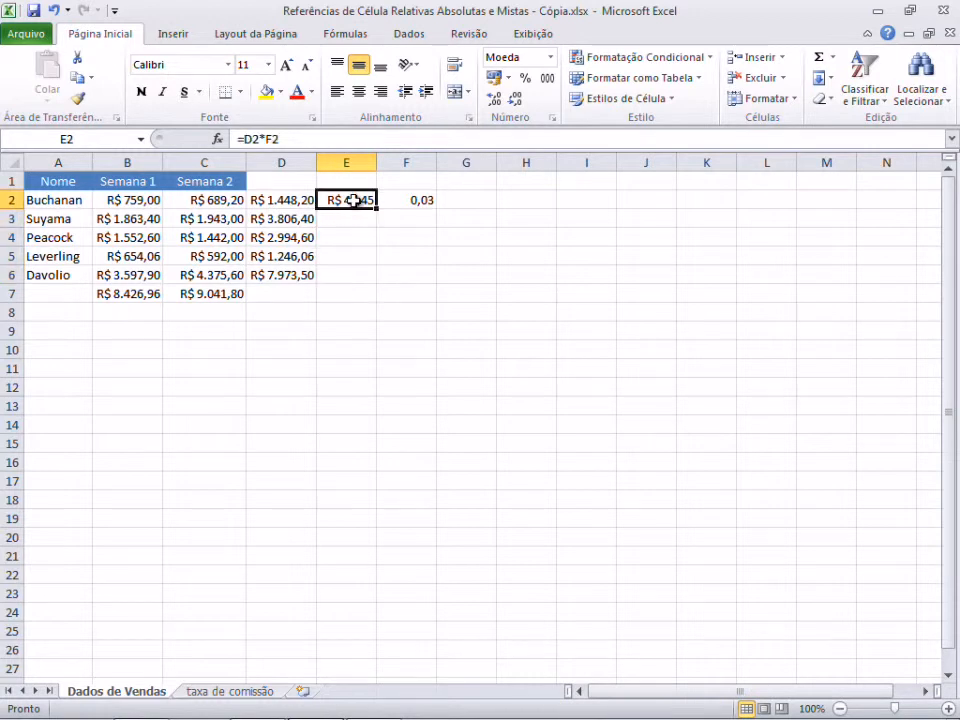
pyautogui.press('Delete')
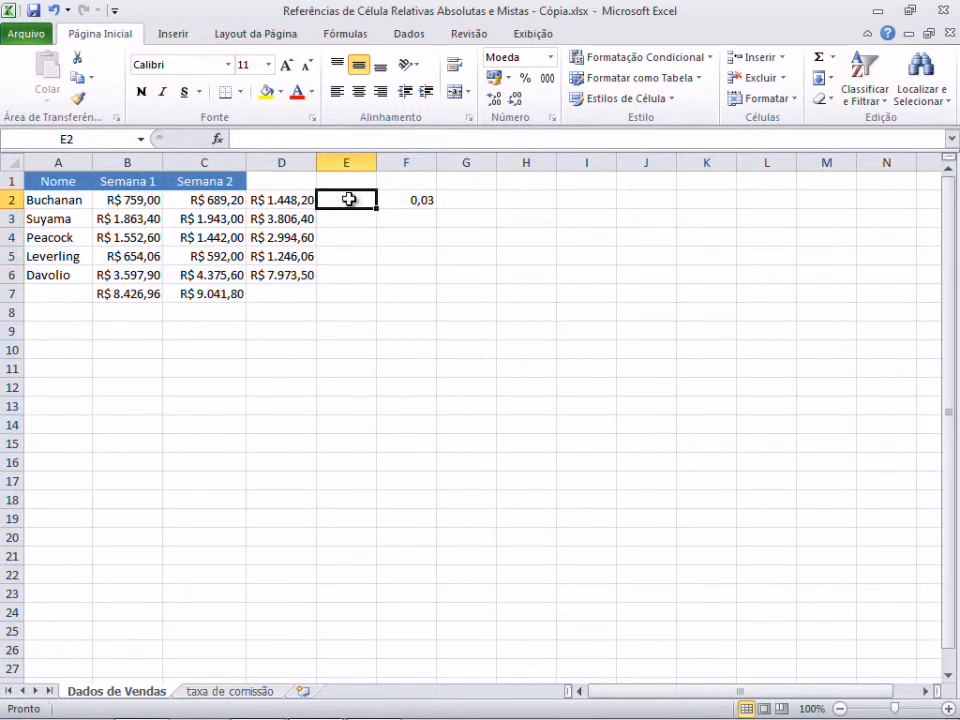
# Enter the formula =D2*$F$2 in cell E2, making the commission rate reference absolute
pyautogui.write('=')
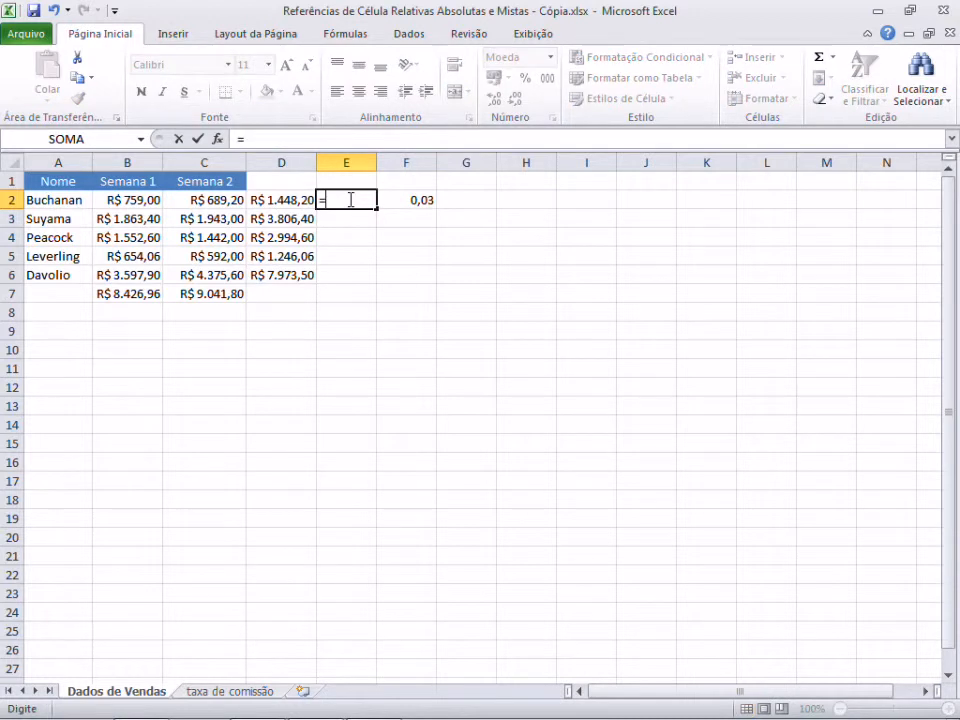
pyautogui.click(285, 199)
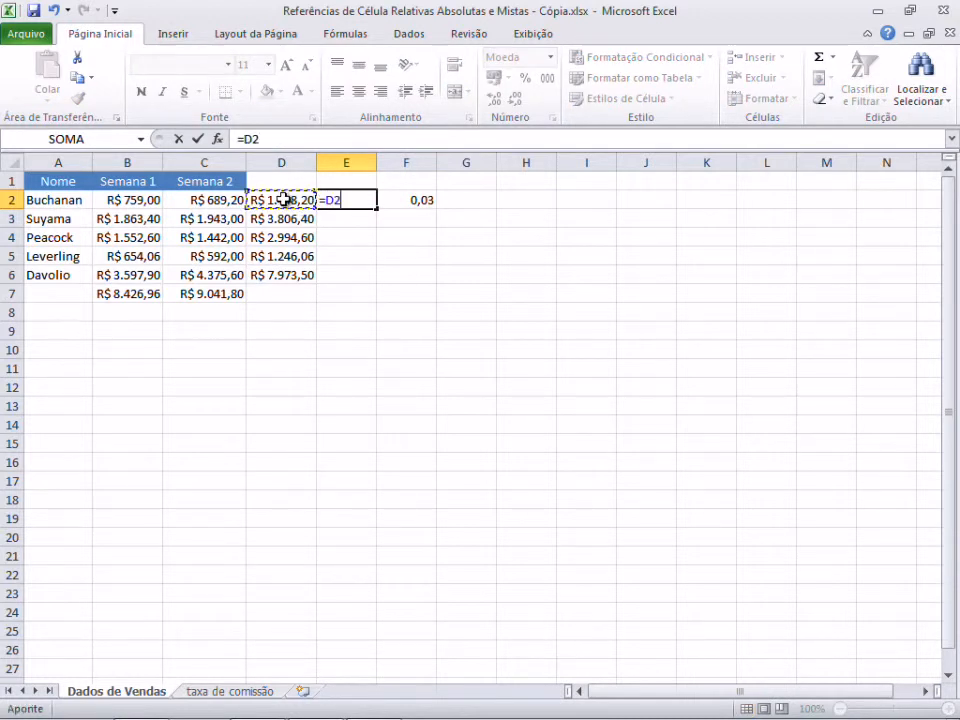
pyautogui.write('*')
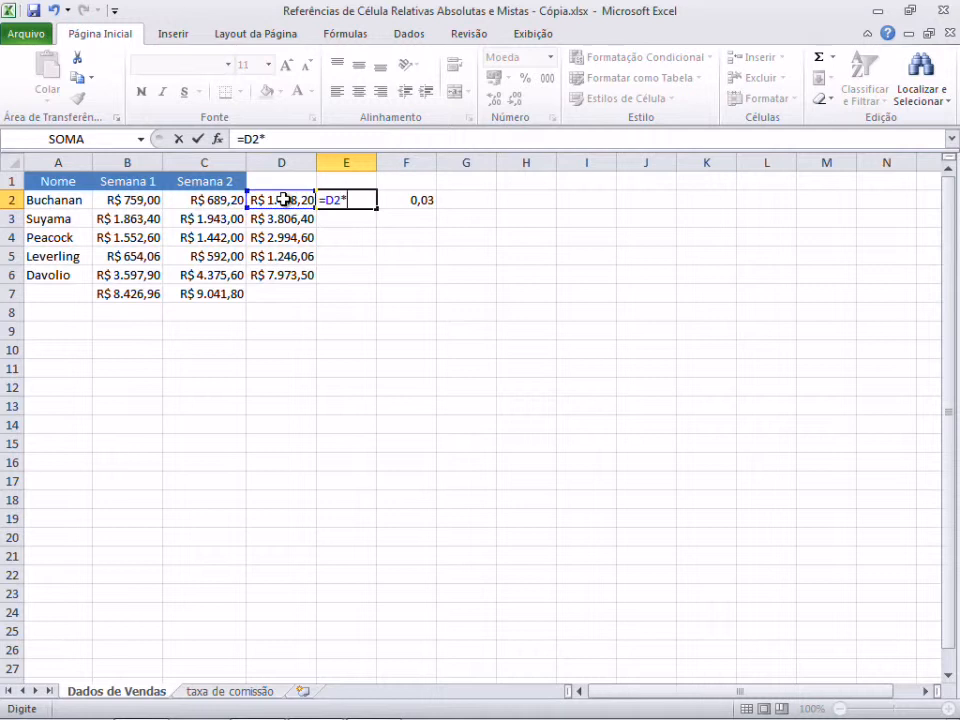
pyautogui.click(399, 200)
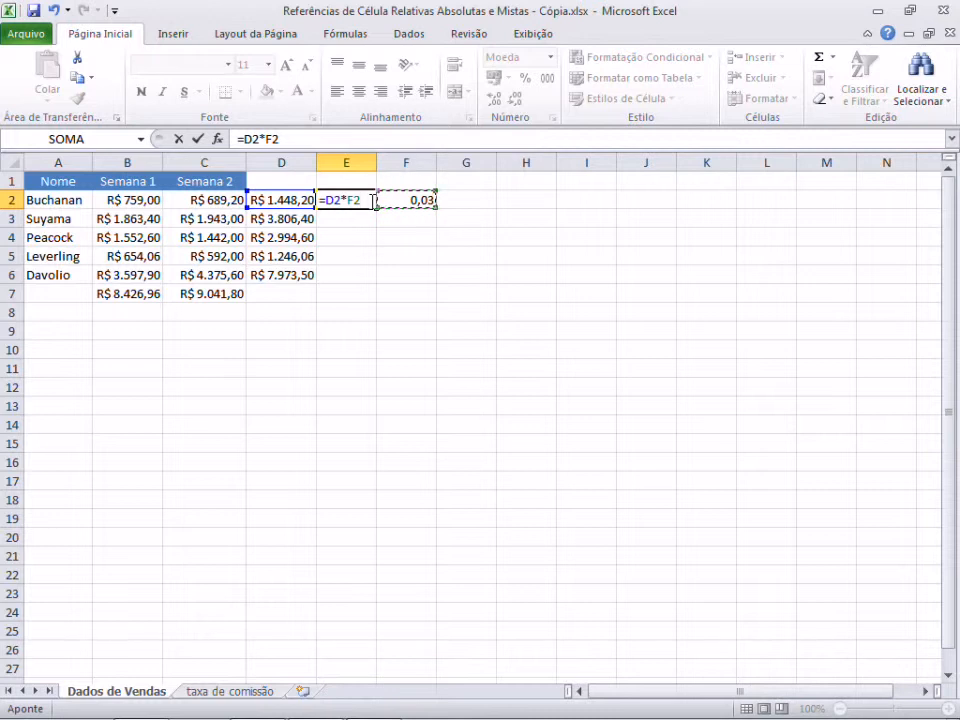
pyautogui.press('F4')
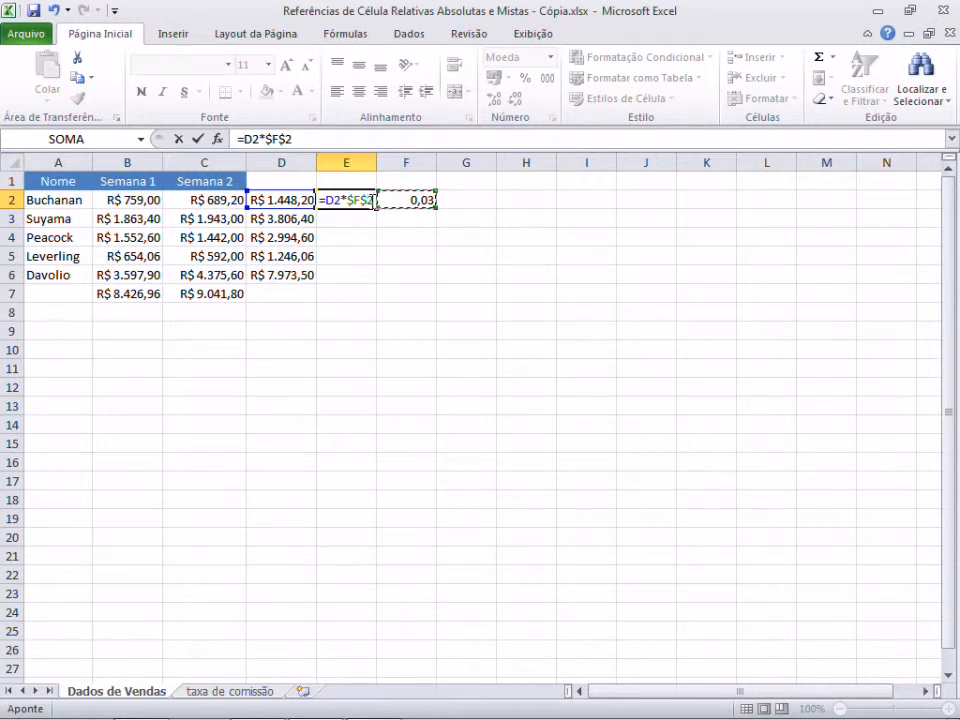
pyautogui.press('Return')
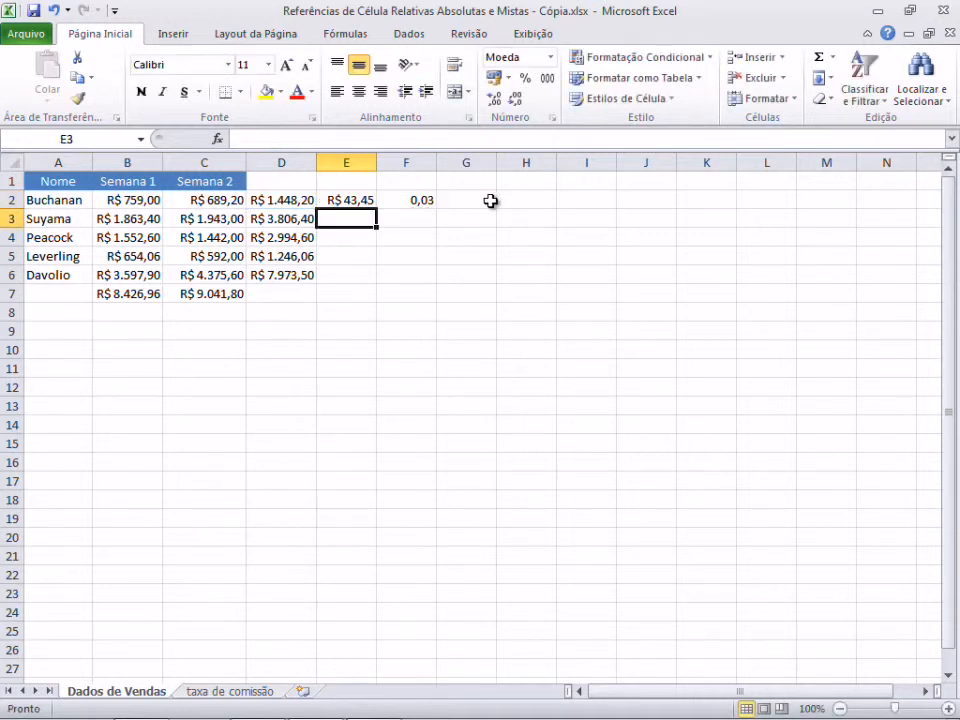
# Fill the commission formula from E2 down to E6 and check the copied formulas below E2
pyautogui.click(357, 200)
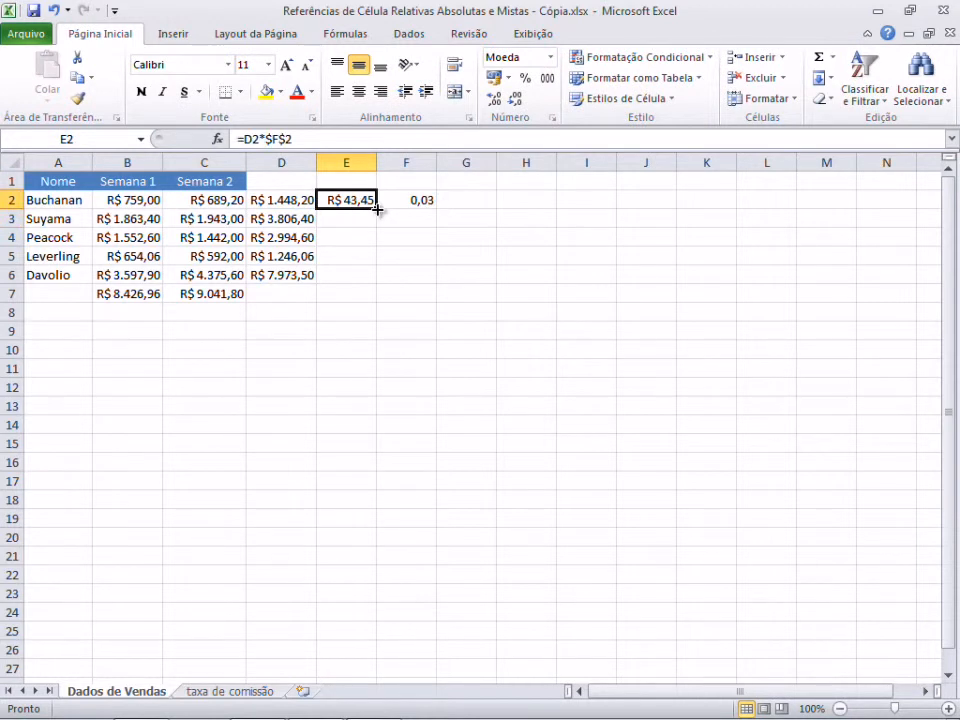
pyautogui.moveTo(377, 209); pyautogui.dragTo(370, 280)
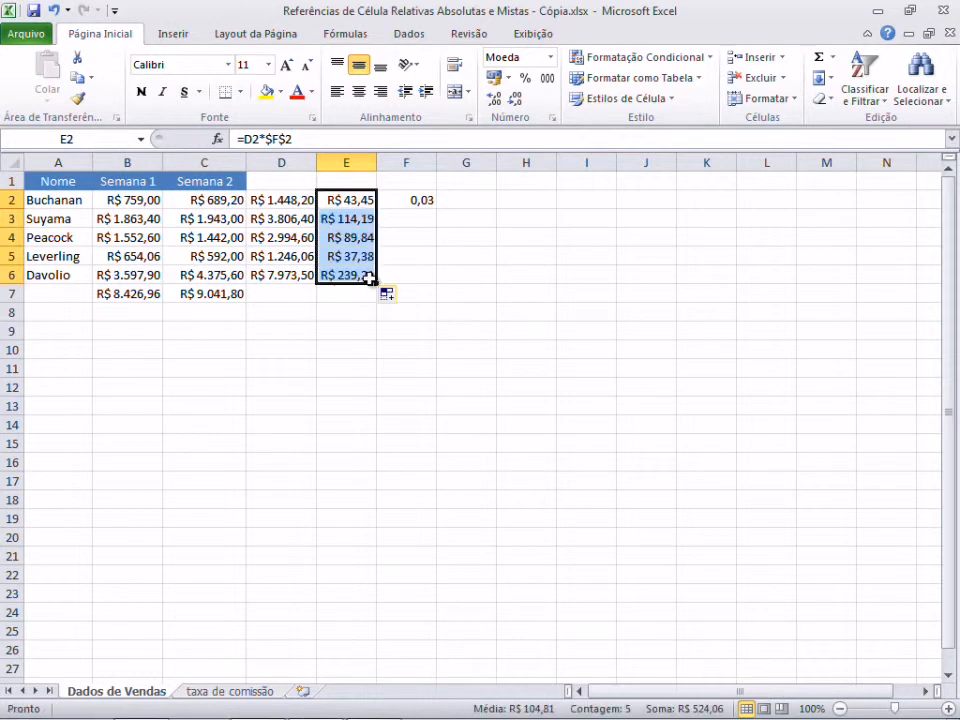
pyautogui.click(350, 222)
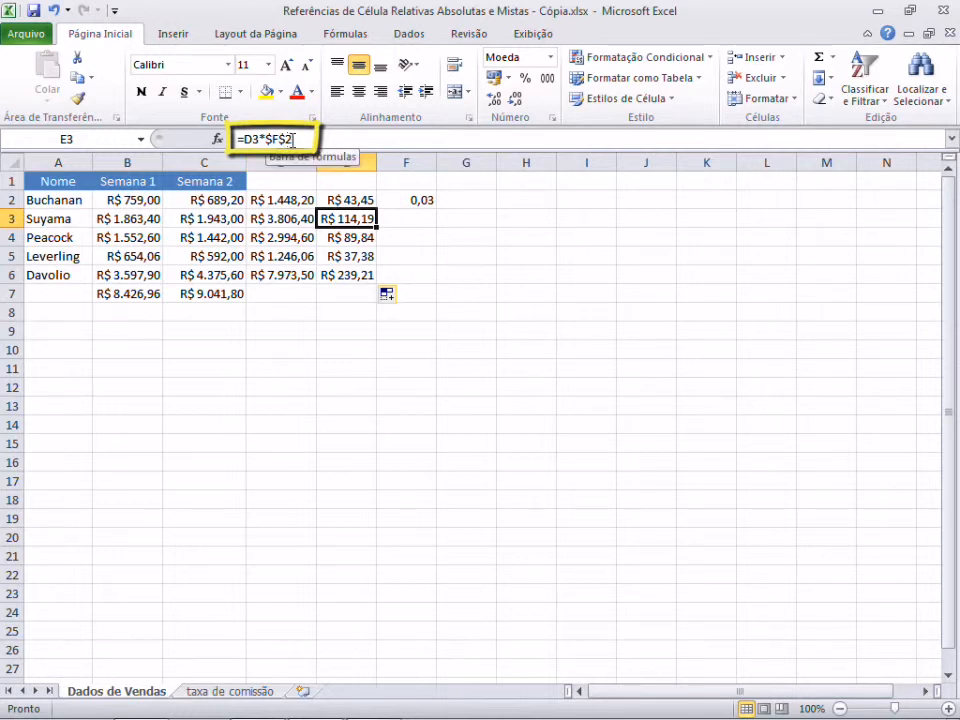
pyautogui.click(354, 238)
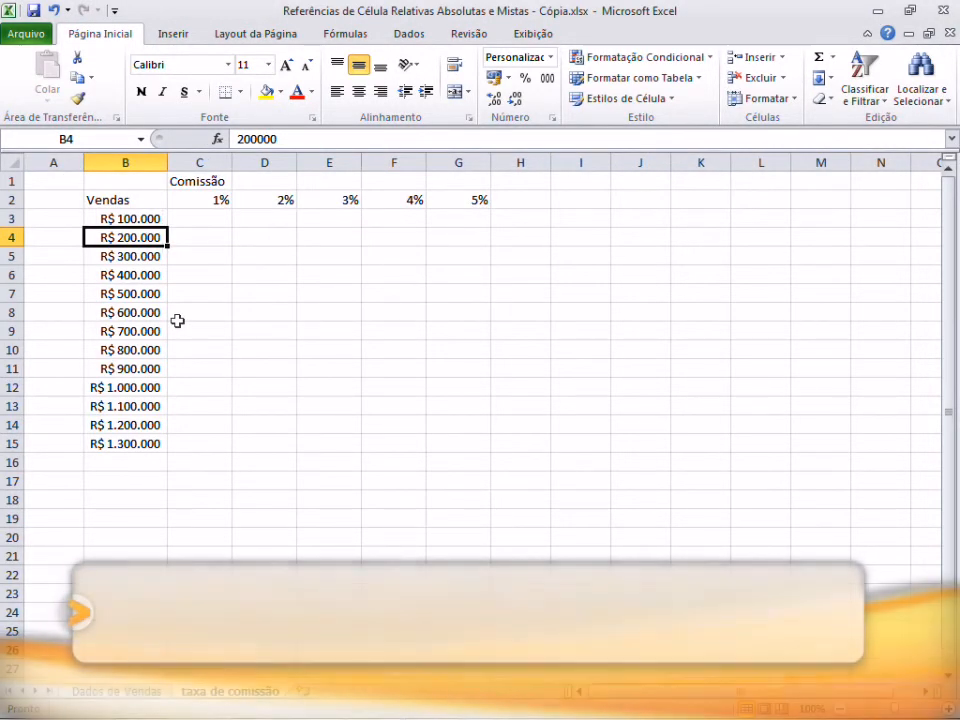
# Examine the sales amounts in column B and the empty row 3 cells under the commission rates on the taxa de comissão worksheet
pyautogui.click(141, 331)
pyautogui.click(161, 347)
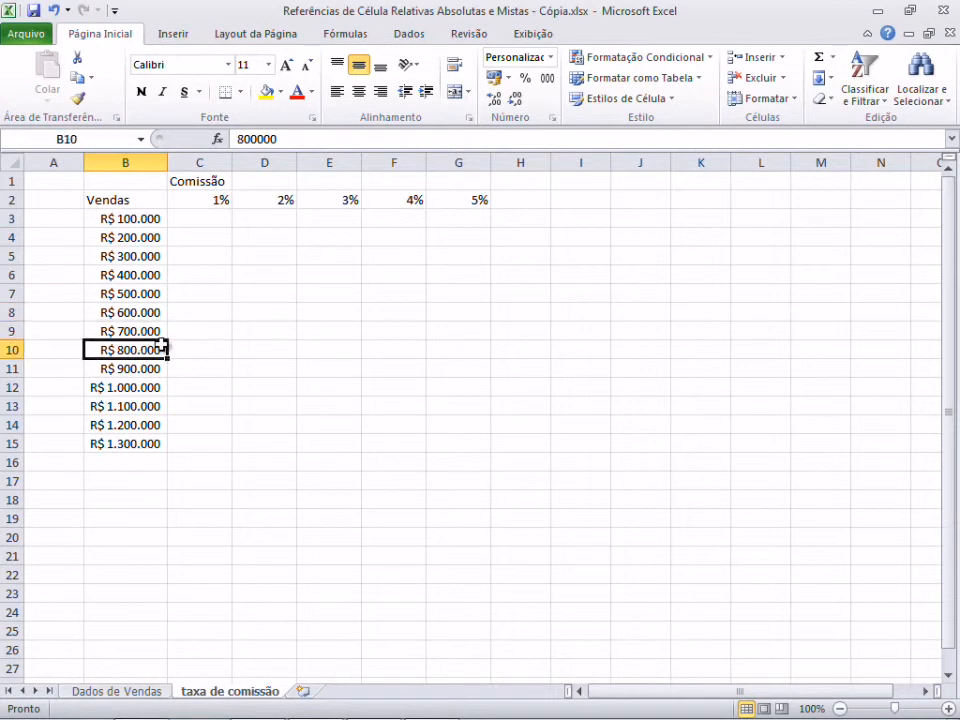
pyautogui.click(209, 219)
pyautogui.click(275, 217)
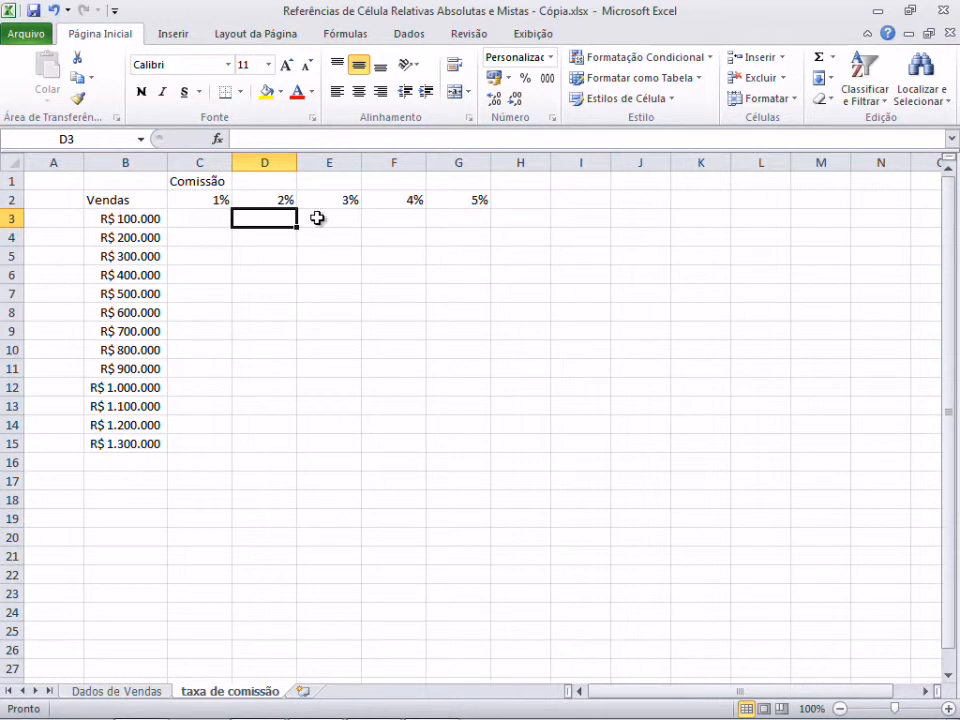
pyautogui.click(313, 218)
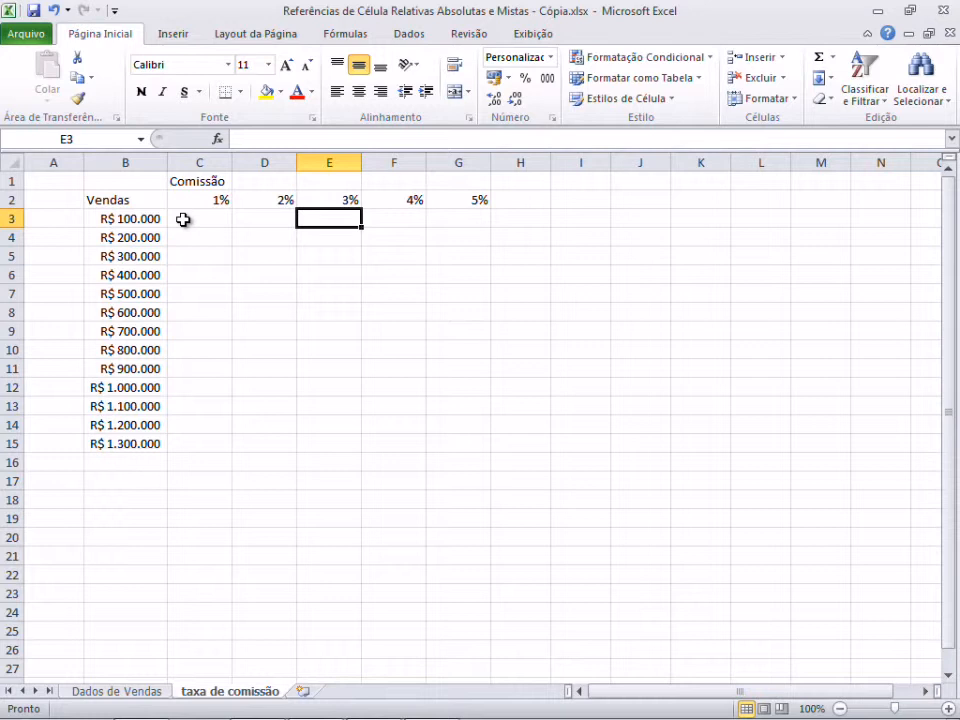
# Enter the formula =$B3*C$2 in cell C3, using mixed references to the sales column and the commission rate row
pyautogui.click(197, 216)
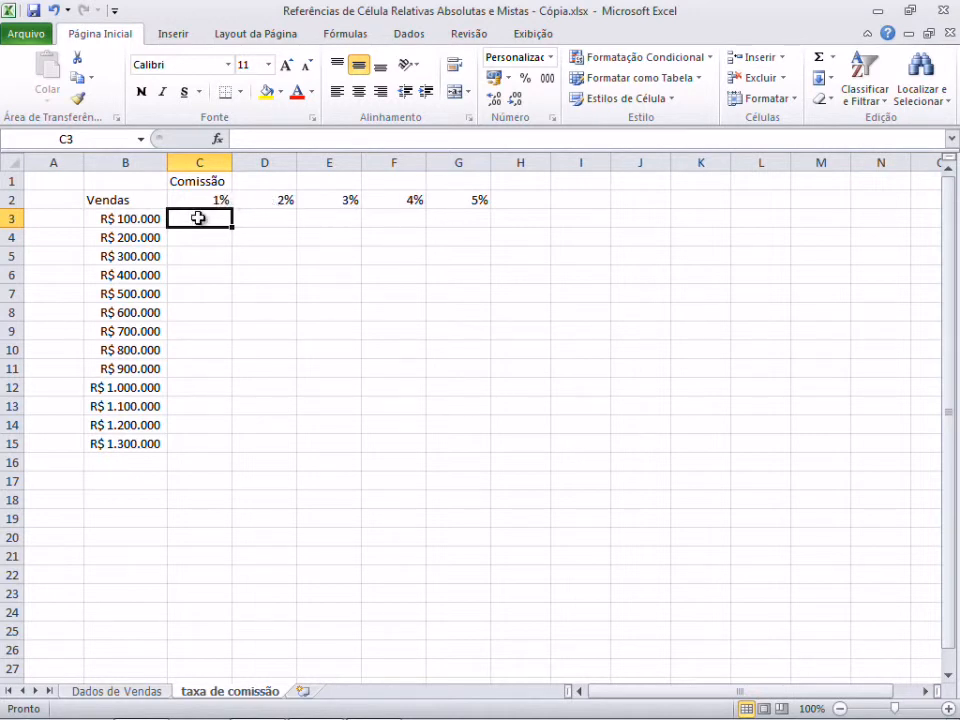
pyautogui.write('=')
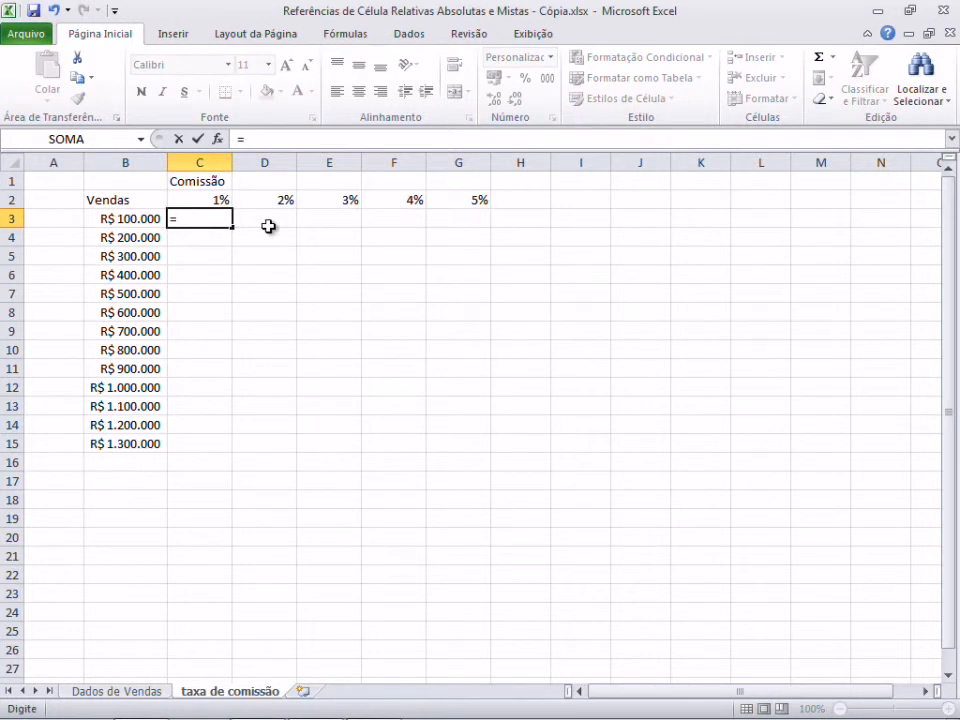
pyautogui.click(137, 217)
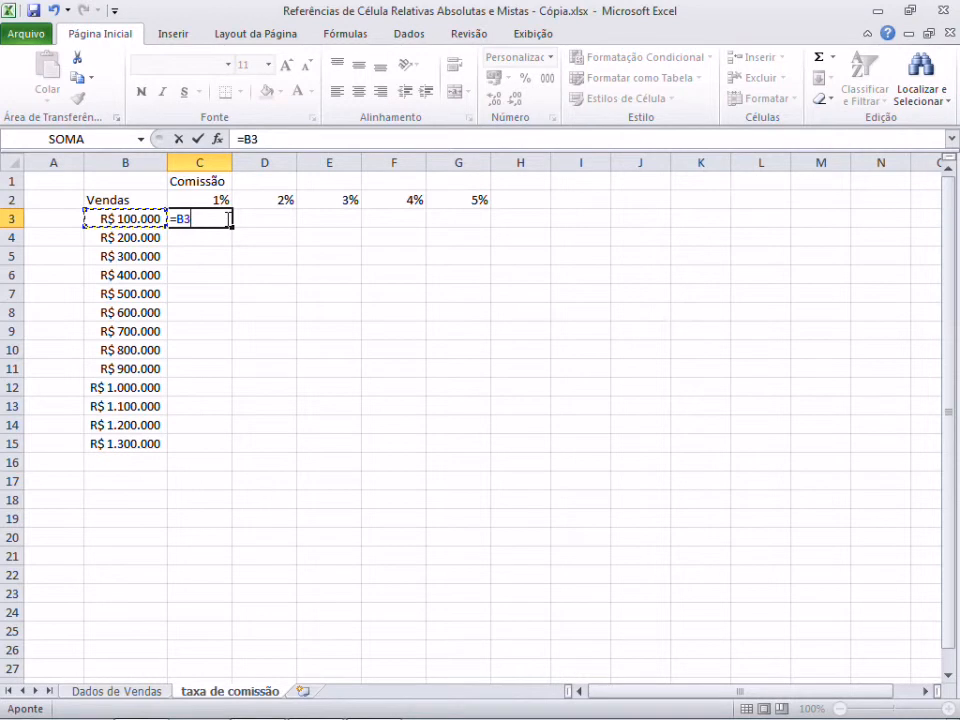
pyautogui.press('F4')
pyautogui.press('F4')
pyautogui.press('F4')
pyautogui.write('*')
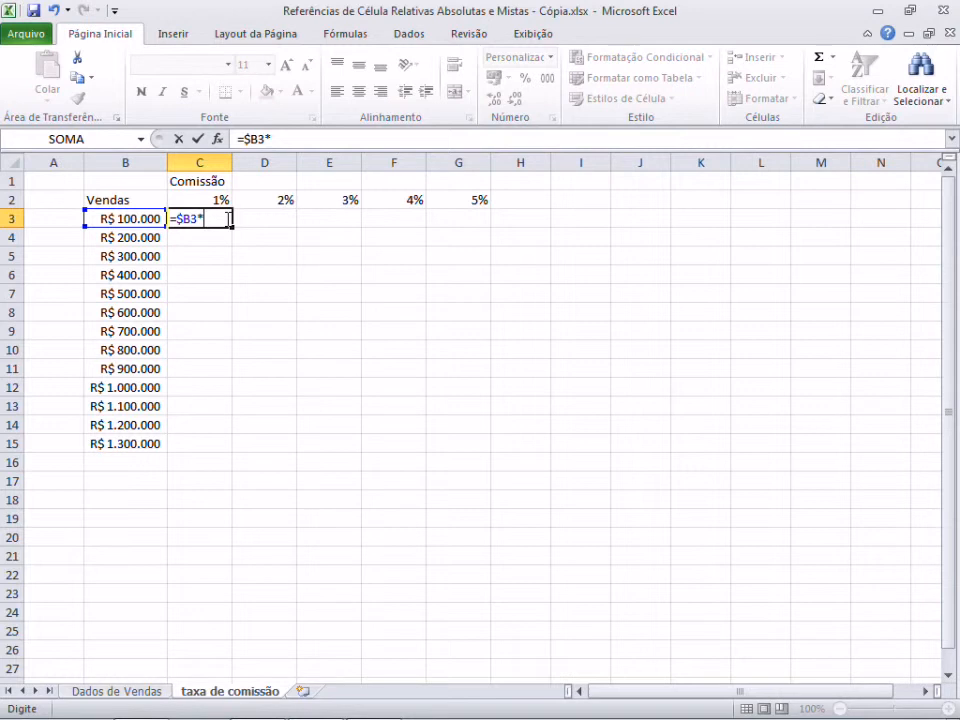
pyautogui.write('C')
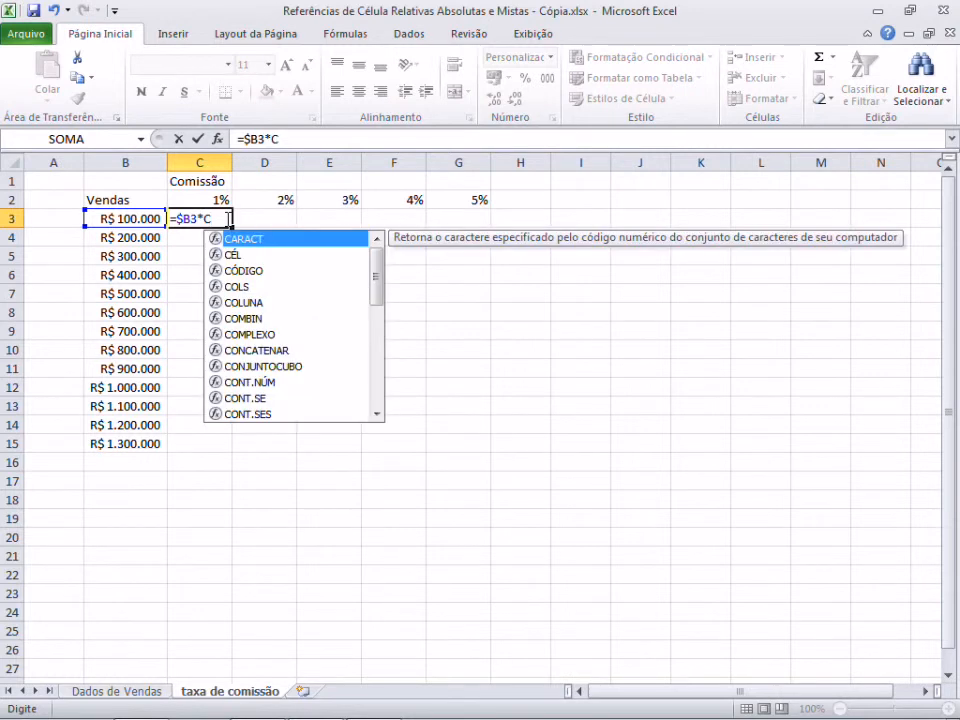
pyautogui.write('2')
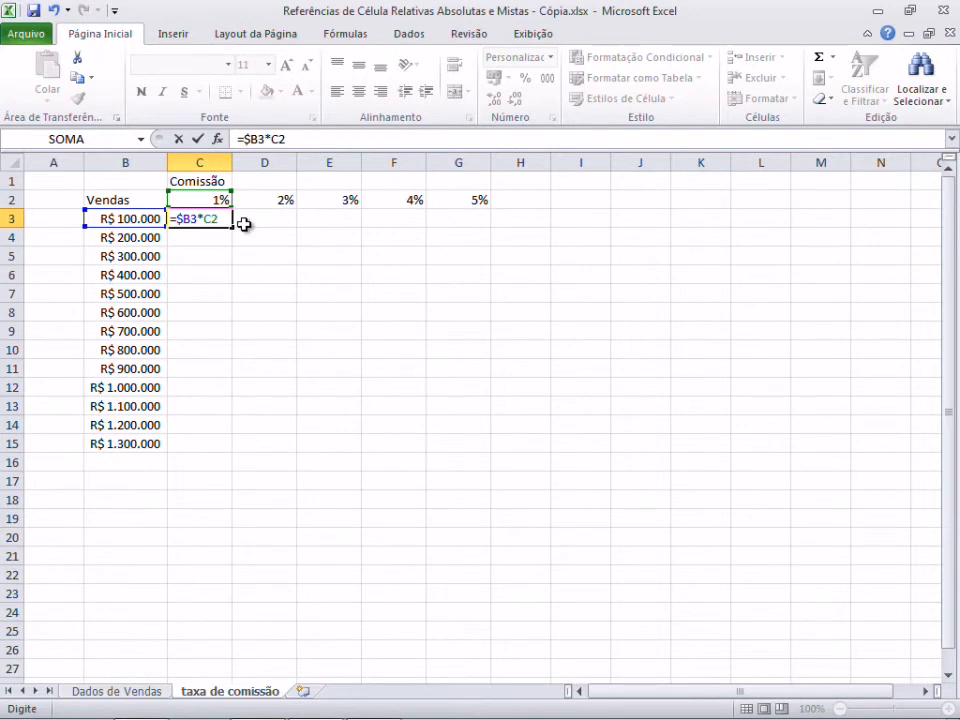
pyautogui.press('F4')
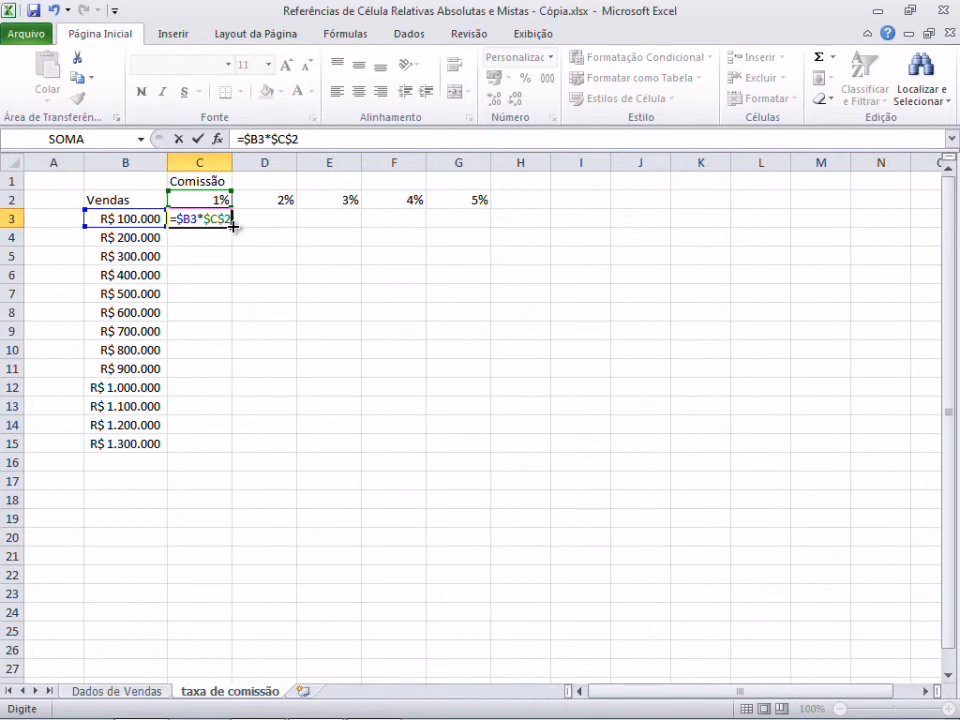
pyautogui.press('F4')
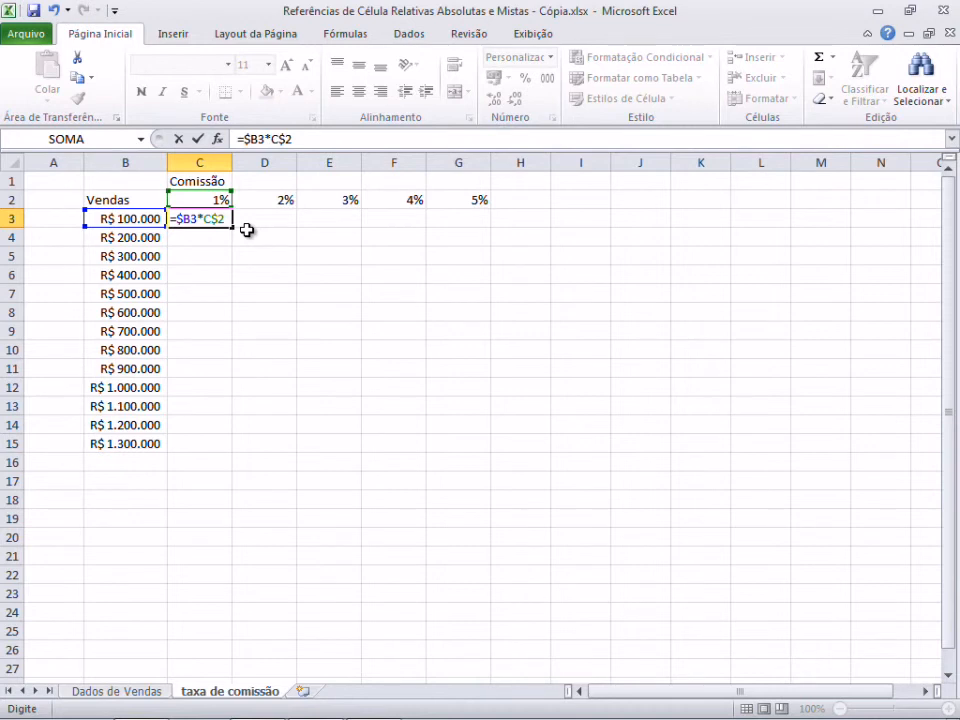
pyautogui.press('Return')
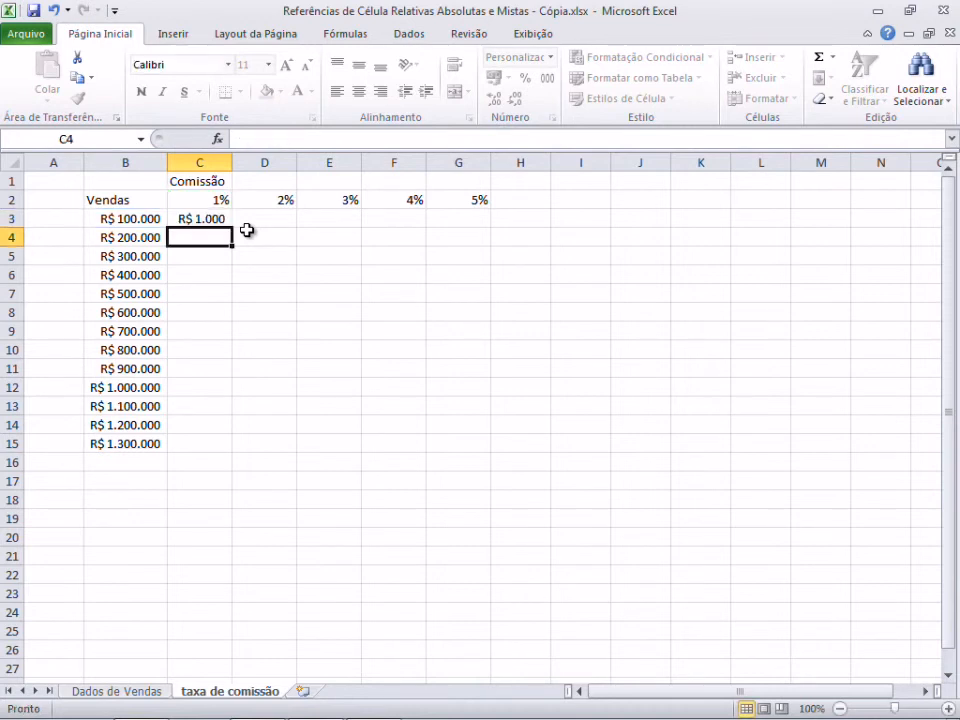
# Fill the commission formula from C3 across to G3 and down to row 15, checking the copied formulas in F10 and C6
pyautogui.click(220, 218)
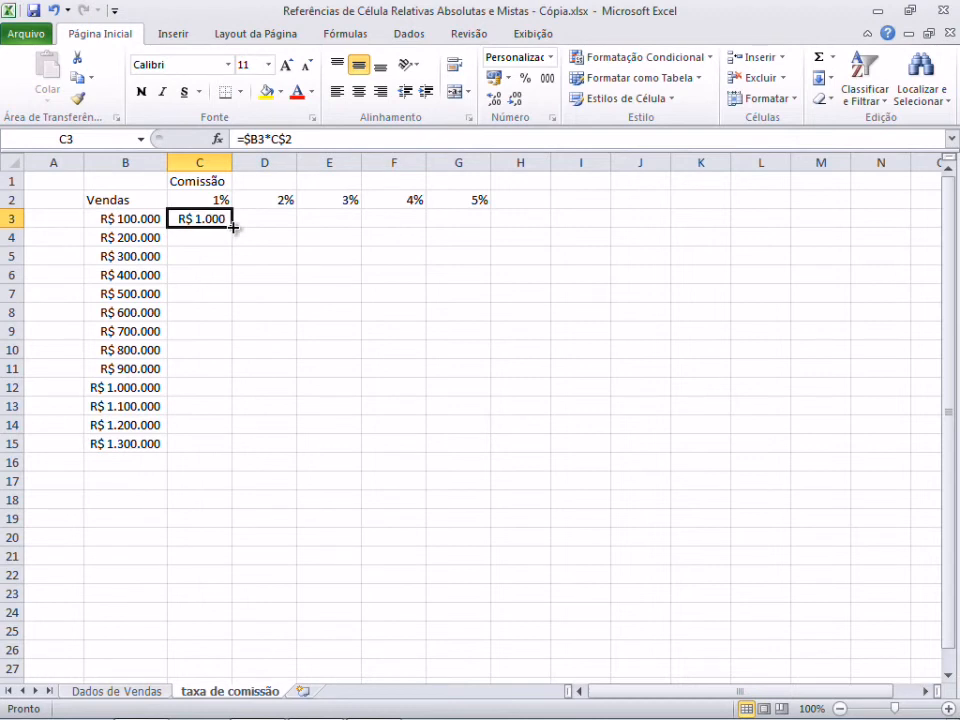
pyautogui.moveTo(232, 228); pyautogui.dragTo(480, 233)
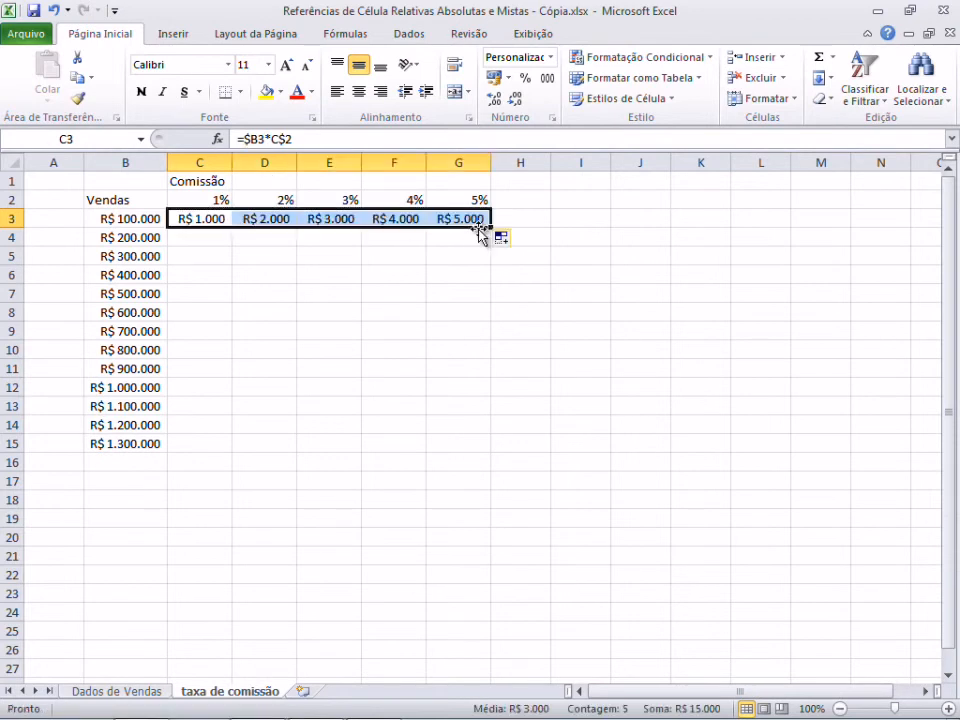
pyautogui.click(463, 219)
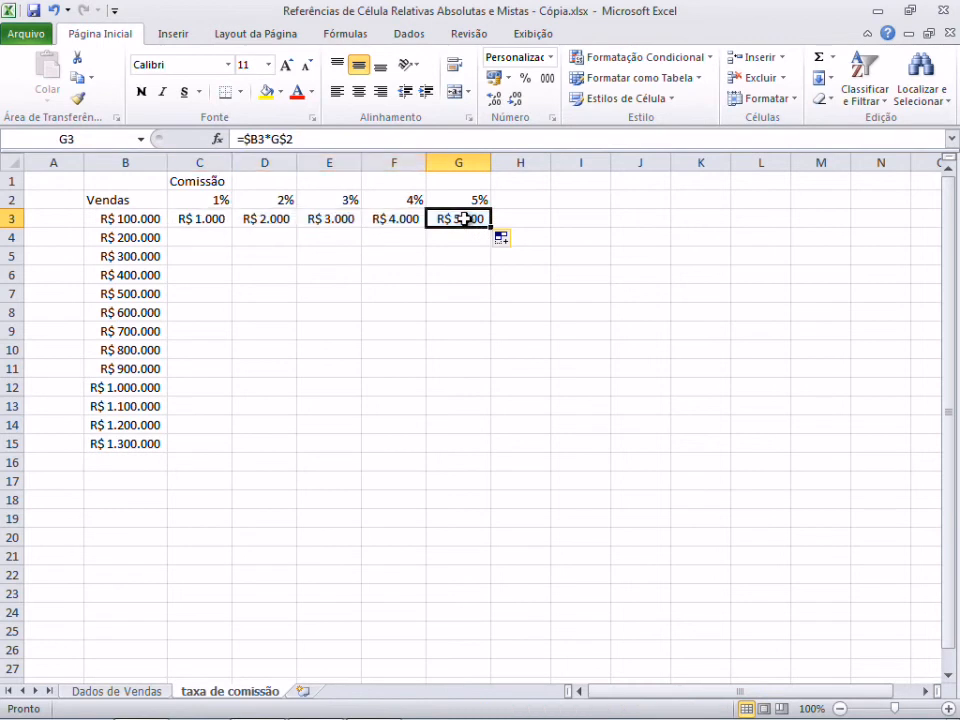
pyautogui.keyDown('shift'); pyautogui.click(193, 216); pyautogui.keyUp('shift')
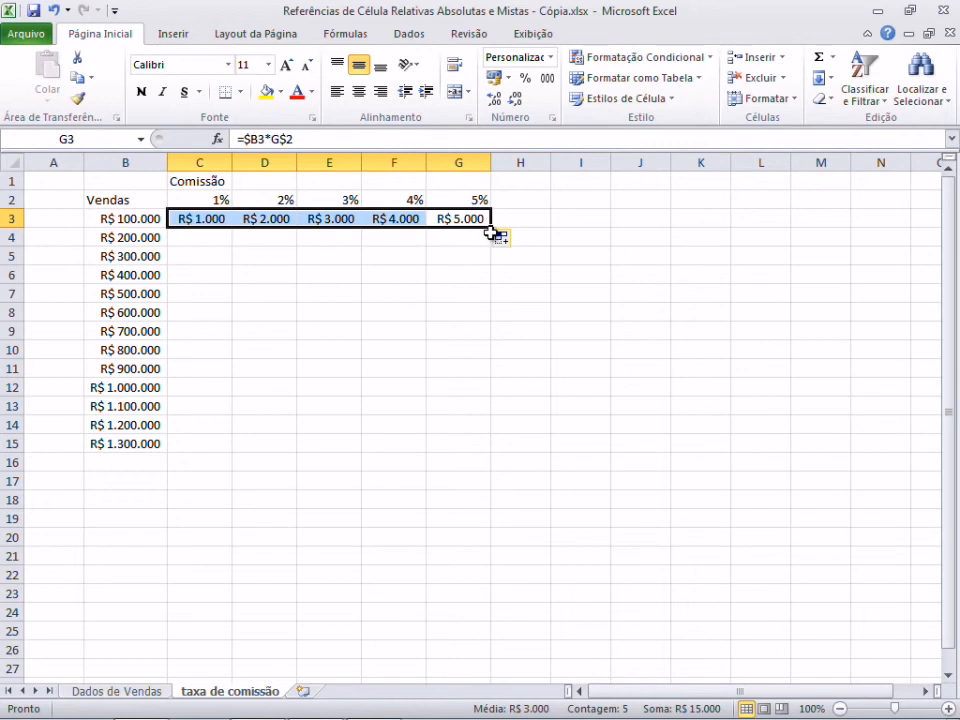
pyautogui.moveTo(491, 228); pyautogui.dragTo(508, 446)
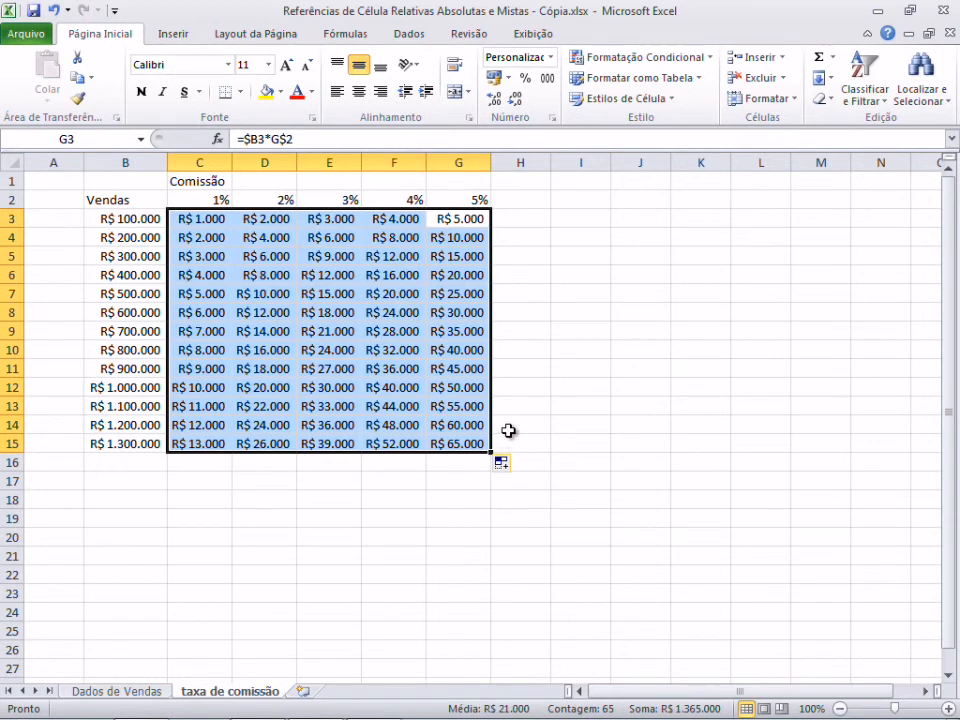
pyautogui.click(398, 350)
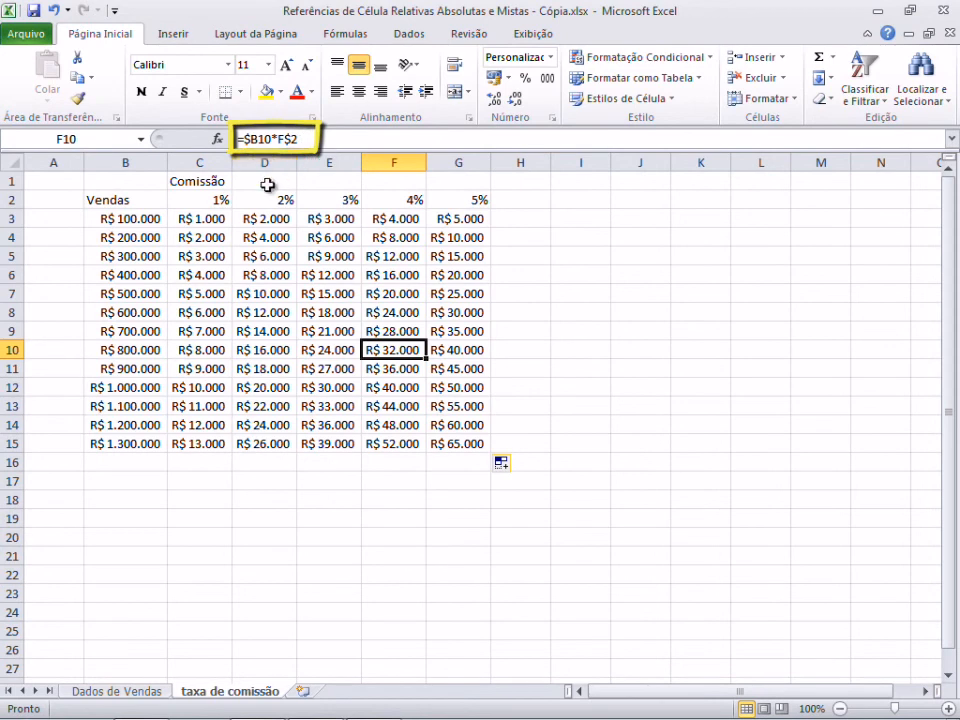
pyautogui.click(201, 276)
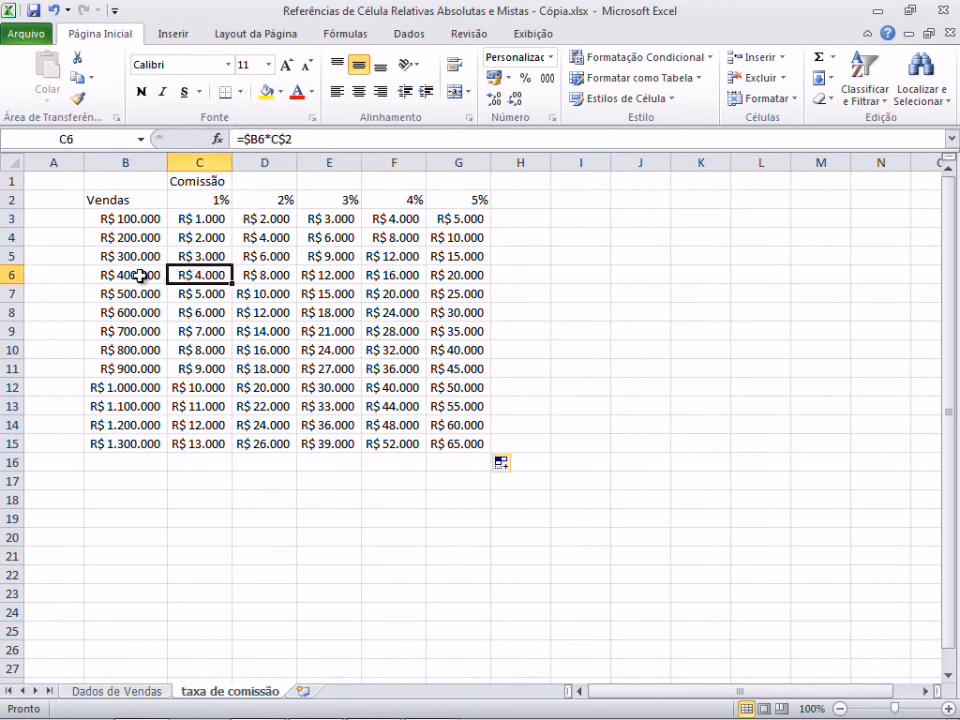